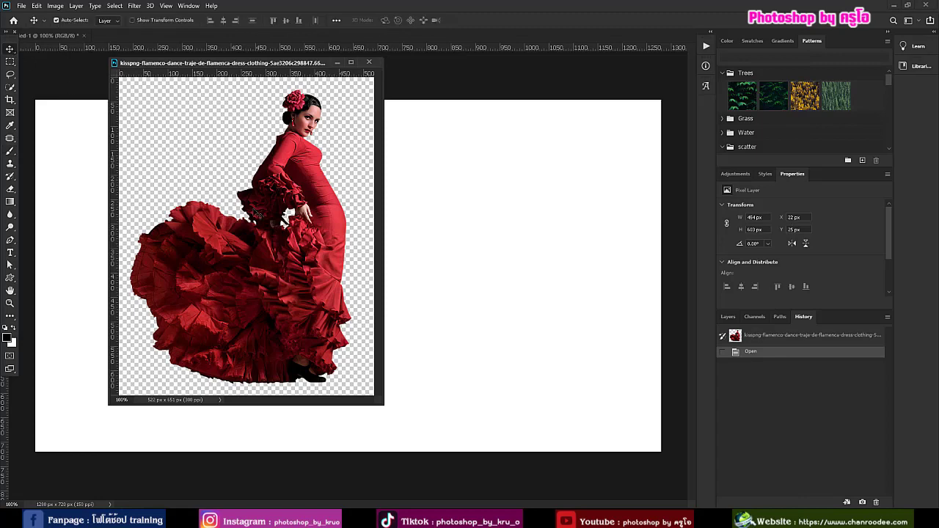
Copy the flamenco dancer cutout into the Untitled-1 document and position her near the middle of the canvas.
{"action": "left_click_drag", "start_coordinate": [279, 198], "coordinate": [386, 218]}
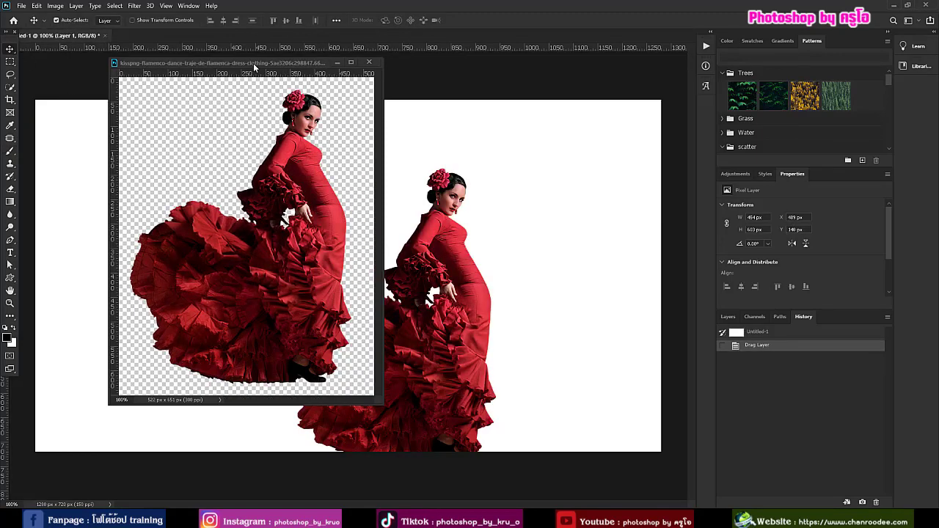
{"action": "left_click_drag", "start_coordinate": [256, 64], "coordinate": [261, 42]}
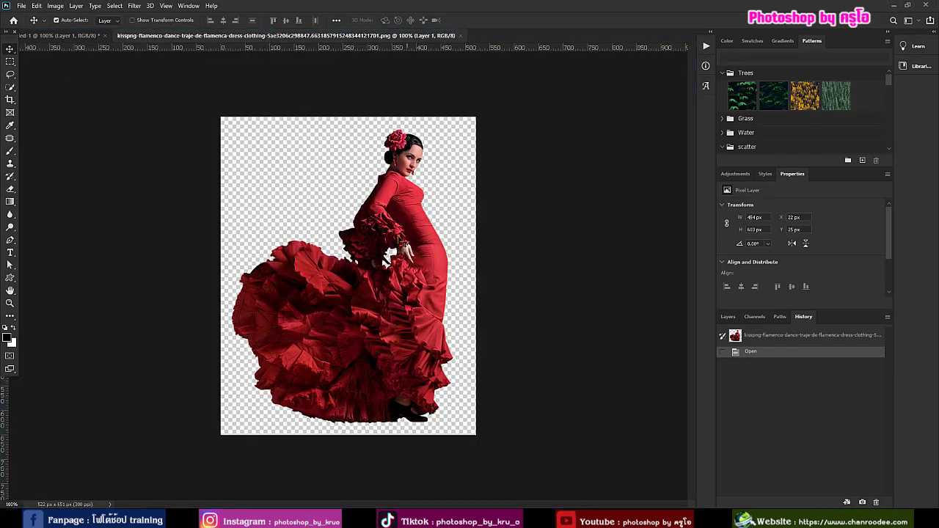
{"action": "left_click", "coordinate": [59, 35]}
{"action": "left_click_drag", "start_coordinate": [424, 264], "coordinate": [371, 243]}
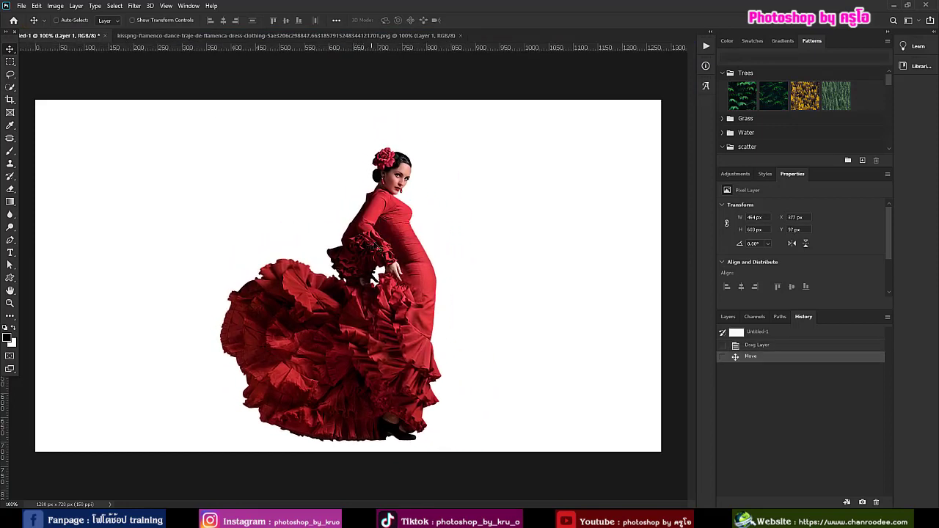
Enlarge the dancer layer proportionally to about 508 × 675 px so she nearly fills the canvas height.
{"action": "key", "text": "ctrl+t"}
{"action": "left_click_drag", "start_coordinate": [439, 147], "coordinate": [468, 110]}
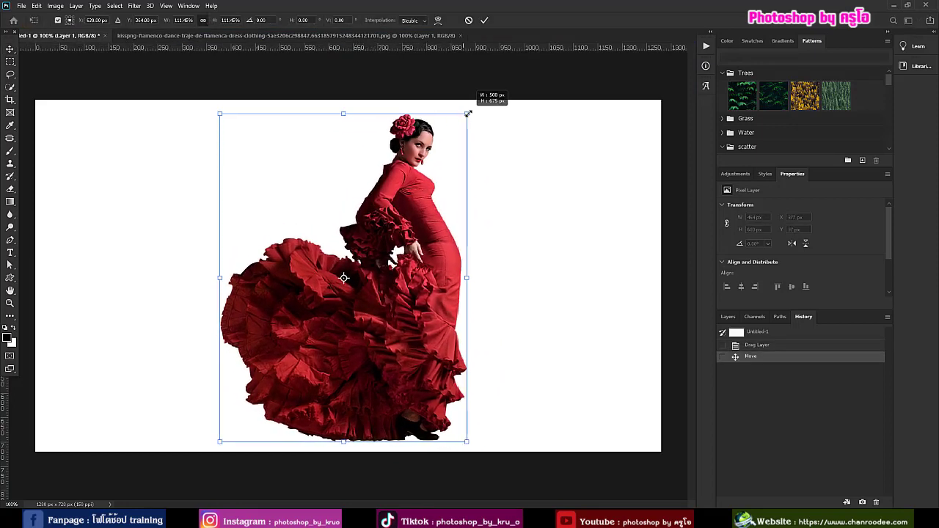
{"action": "left_click", "coordinate": [485, 20]}
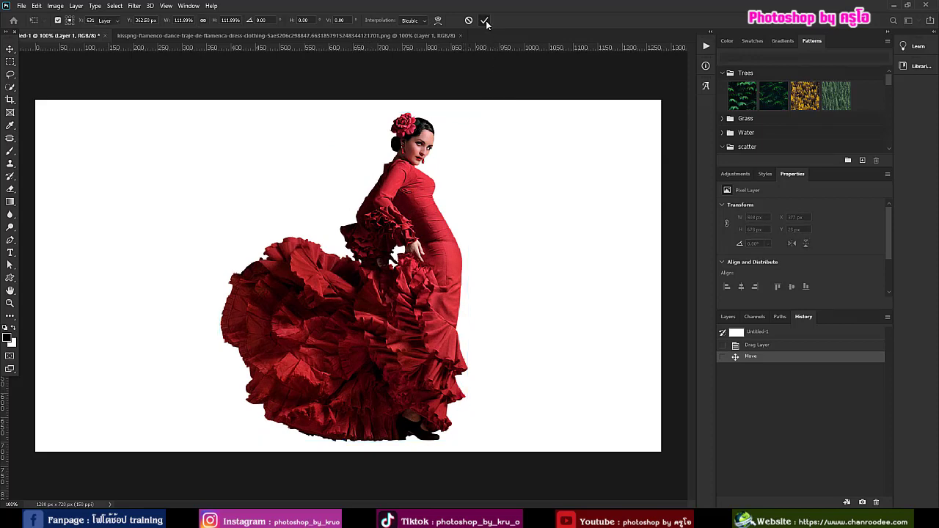
Create a new document 500 px wide and 500 px high.
{"action": "left_click", "coordinate": [21, 5]}
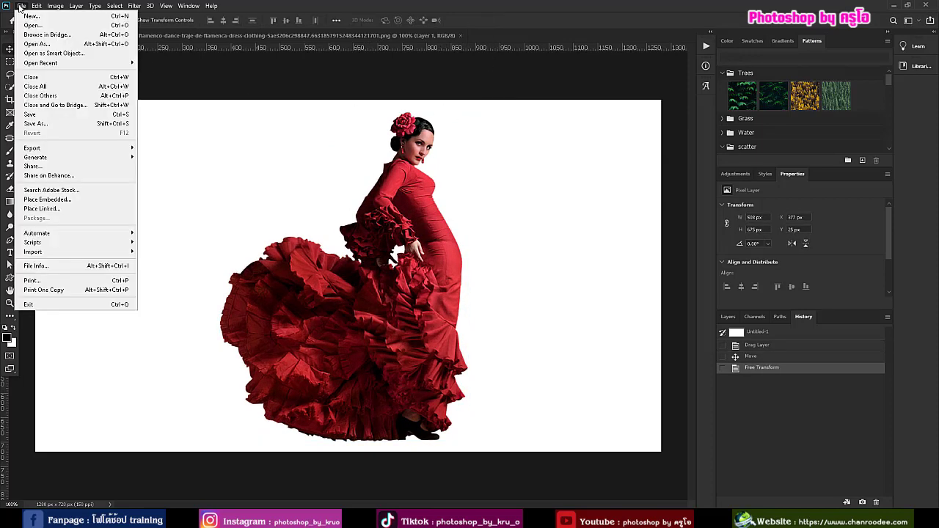
{"action": "left_click", "coordinate": [28, 17]}
{"action": "double_click", "coordinate": [589, 213]}
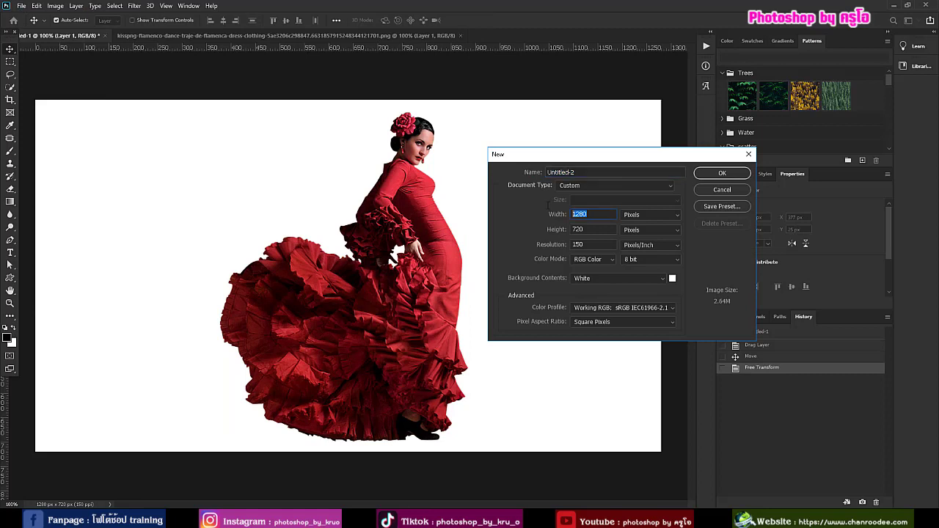
{"action": "type", "text": "500500"}
{"action": "left_click", "coordinate": [721, 173]}
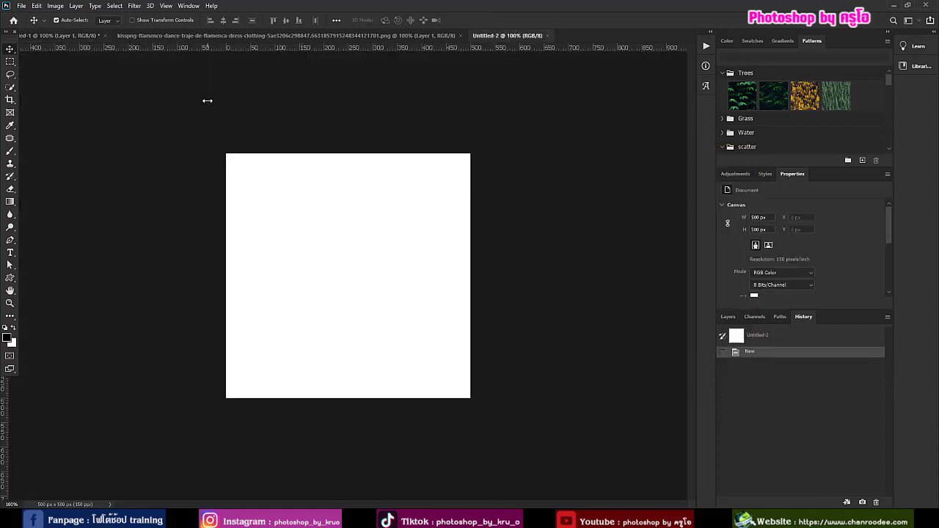
Draw the rose custom shape from the Flowers group, about 141 × 137 px, on the blank canvas.
{"action": "right_click", "coordinate": [11, 280]}
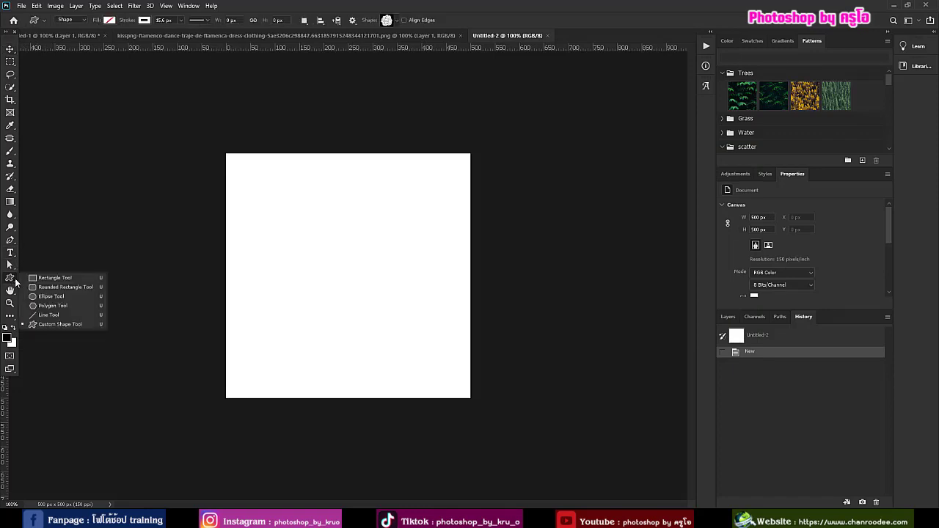
{"action": "left_click", "coordinate": [52, 325]}
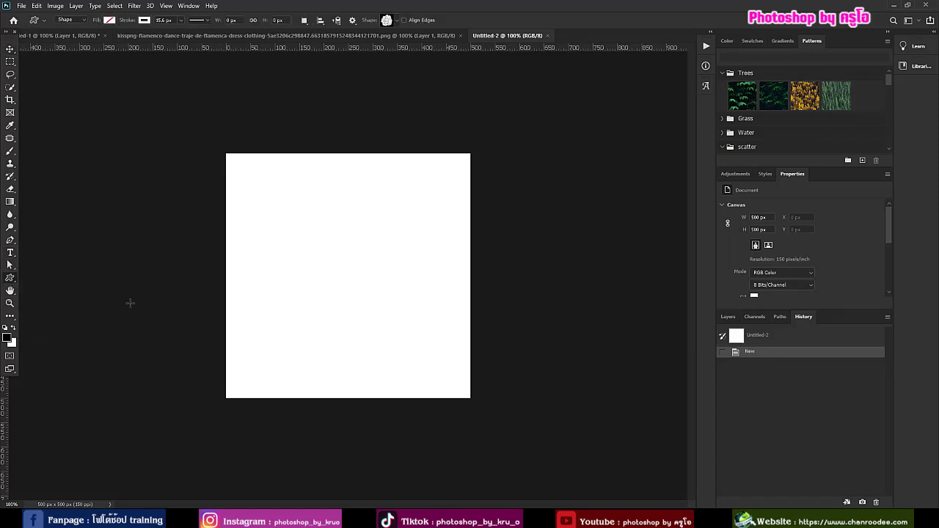
{"action": "left_click", "coordinate": [397, 21]}
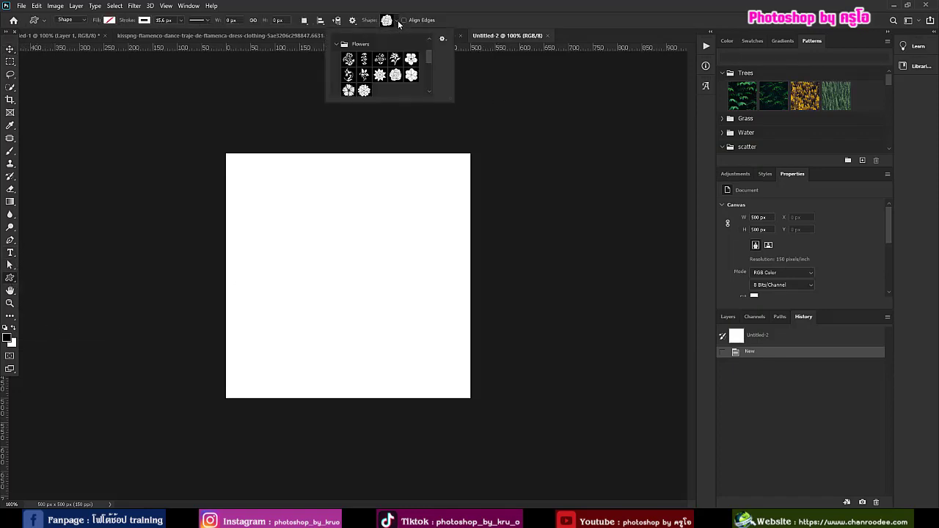
{"action": "left_click", "coordinate": [395, 77]}
{"action": "left_click_drag", "start_coordinate": [291, 216], "coordinate": [360, 281]}
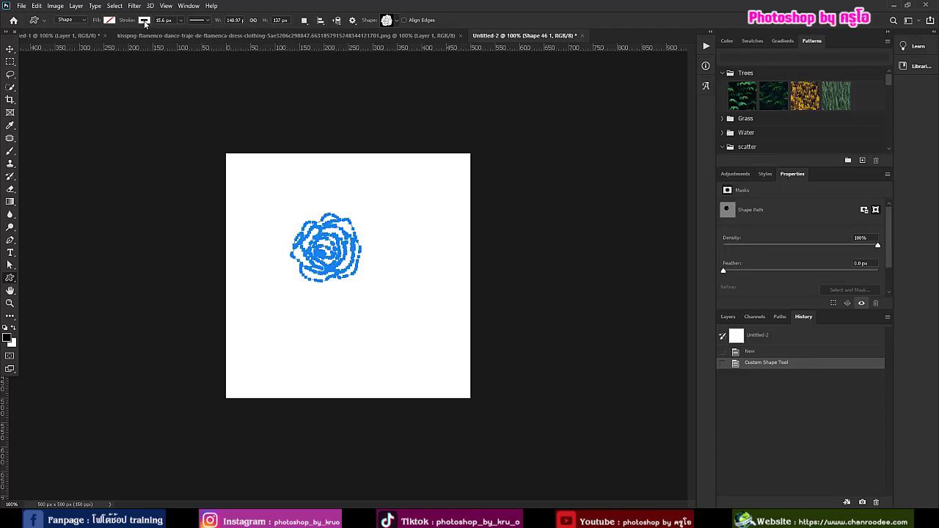
Remove the rose shape's stroke and fill the shape with black.
{"action": "left_click", "coordinate": [144, 20]}
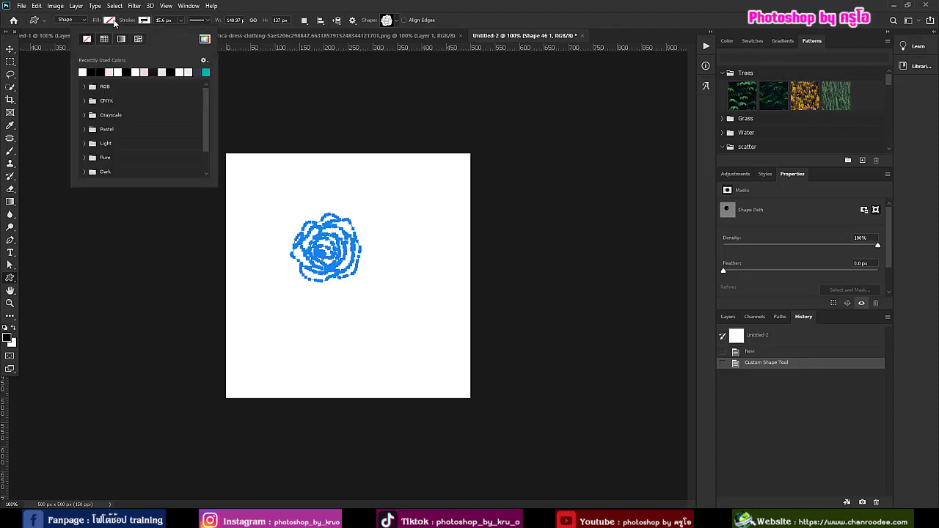
{"action": "left_click", "coordinate": [112, 21]}
{"action": "left_click", "coordinate": [67, 69]}
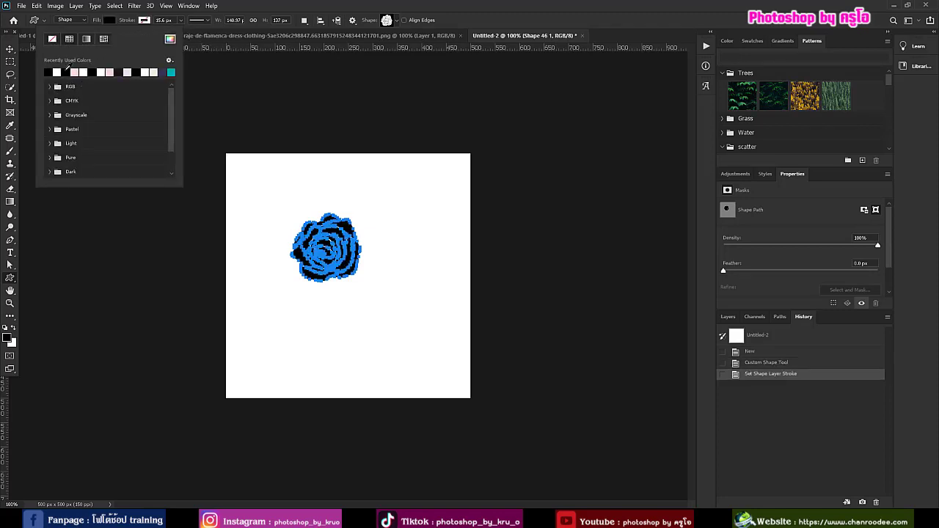
{"action": "left_click", "coordinate": [6, 51]}
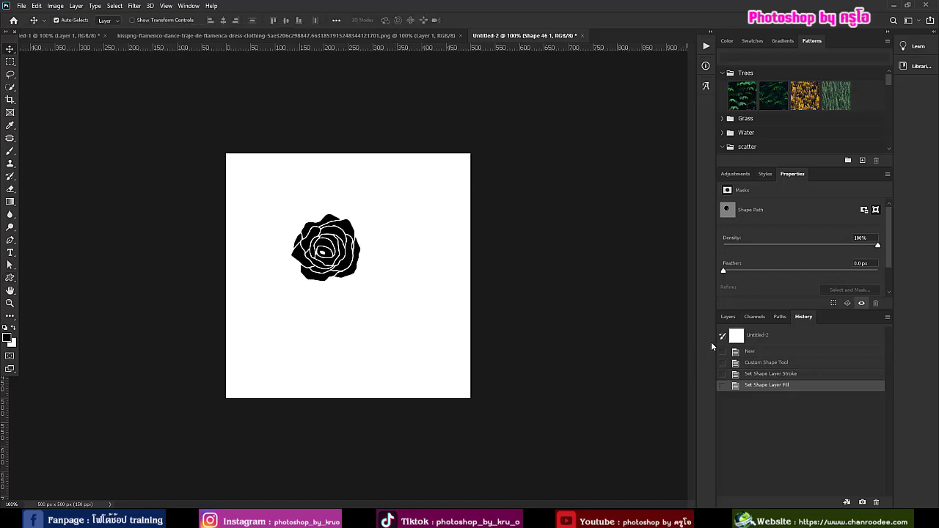
Select a rectangular area around the rose and define it as a brush preset named rose.
{"action": "left_click", "coordinate": [11, 61]}
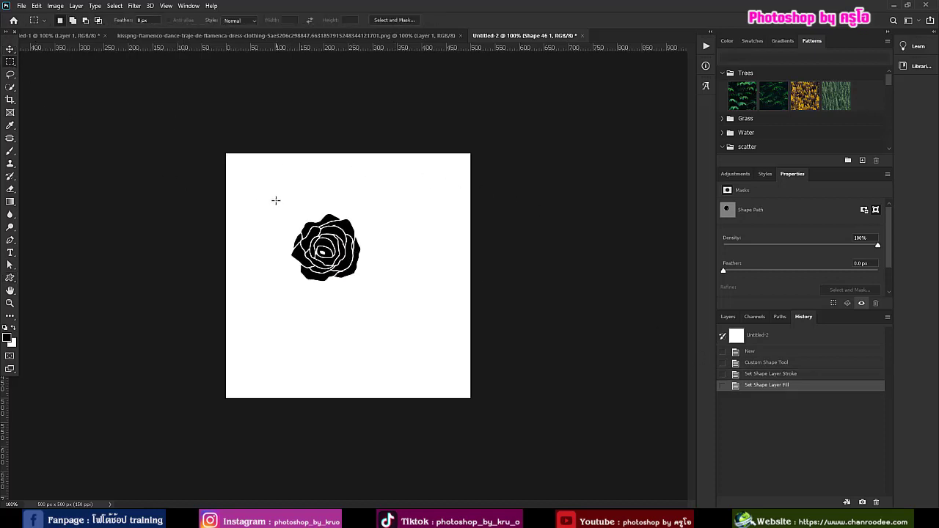
{"action": "left_click_drag", "start_coordinate": [276, 200], "coordinate": [391, 300]}
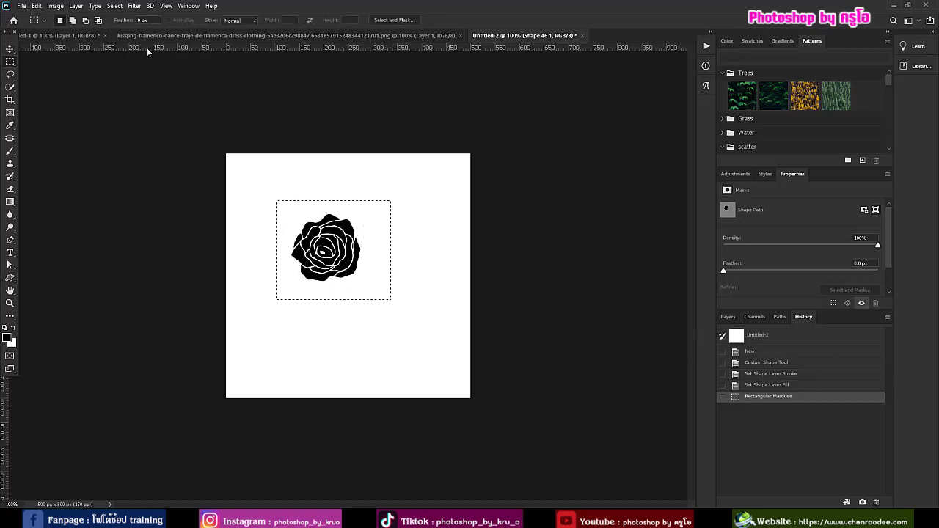
{"action": "left_click", "coordinate": [55, 6]}
{"action": "mouse_move", "coordinate": [38, 9]}
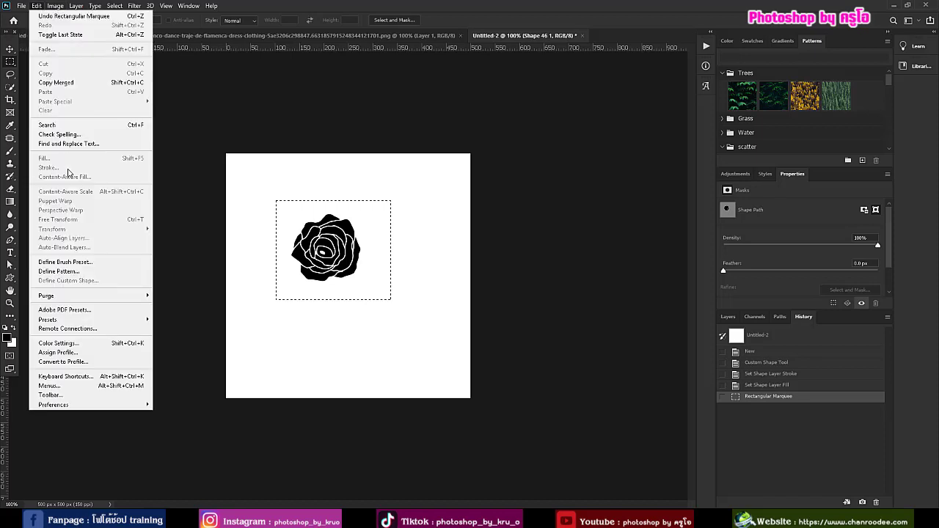
{"action": "left_click", "coordinate": [73, 262]}
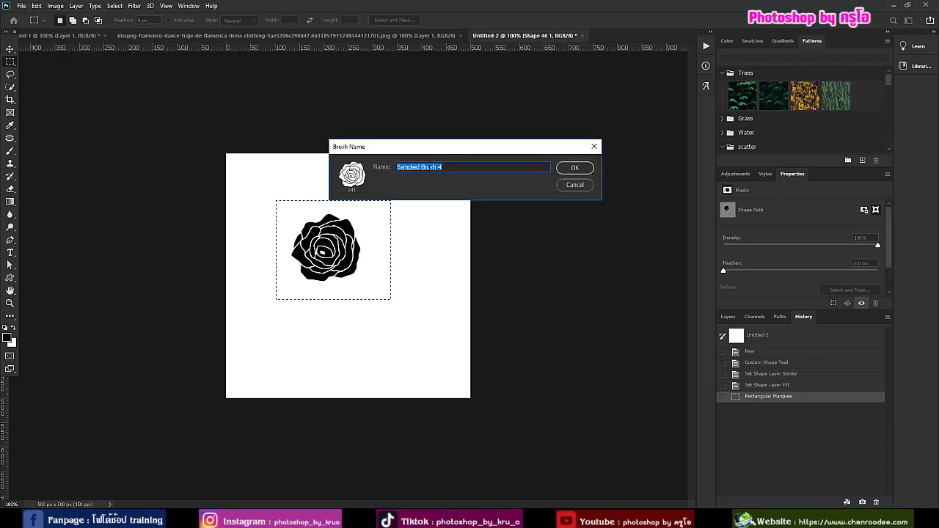
{"action": "type", "text": "rose"}
{"action": "key", "text": "Return"}
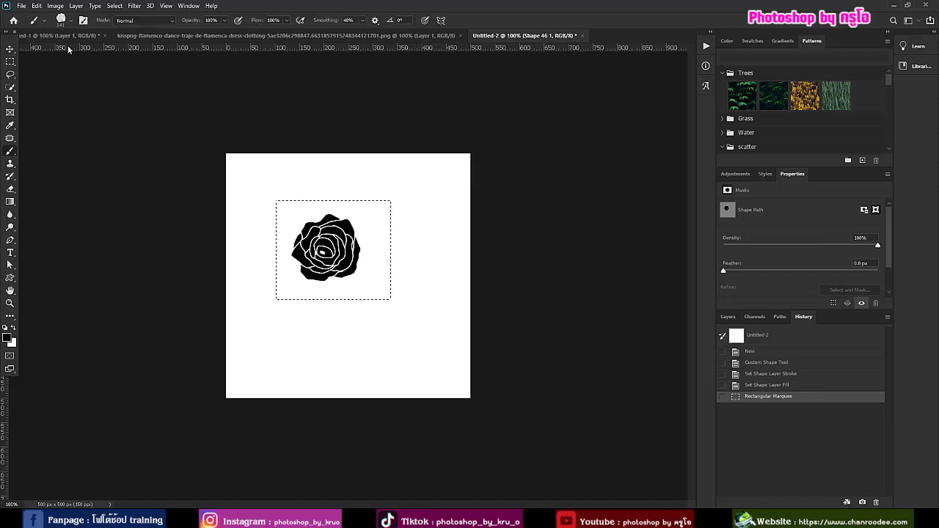
Duplicate the dancer's Layer 1 in the Untitled-1 document, hide the copy, and make the original layer active.
{"action": "left_click", "coordinate": [48, 35]}
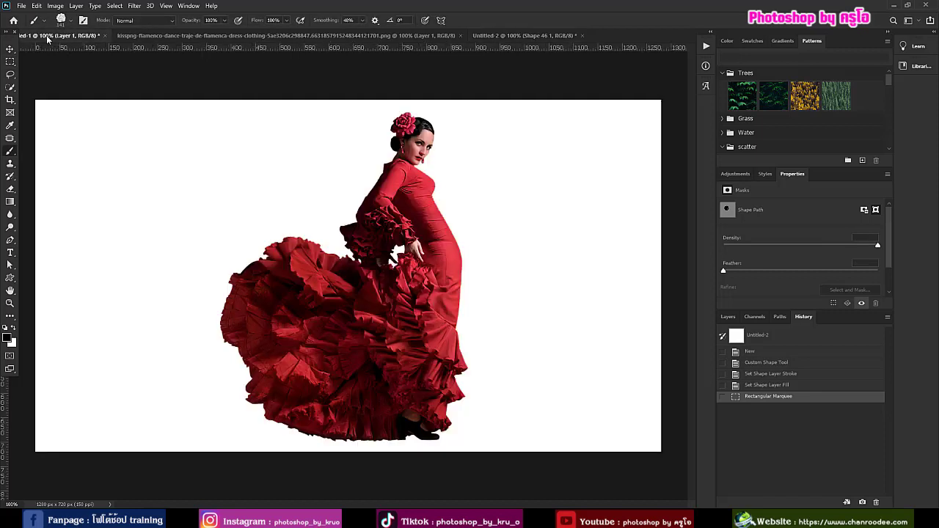
{"action": "left_click", "coordinate": [728, 317]}
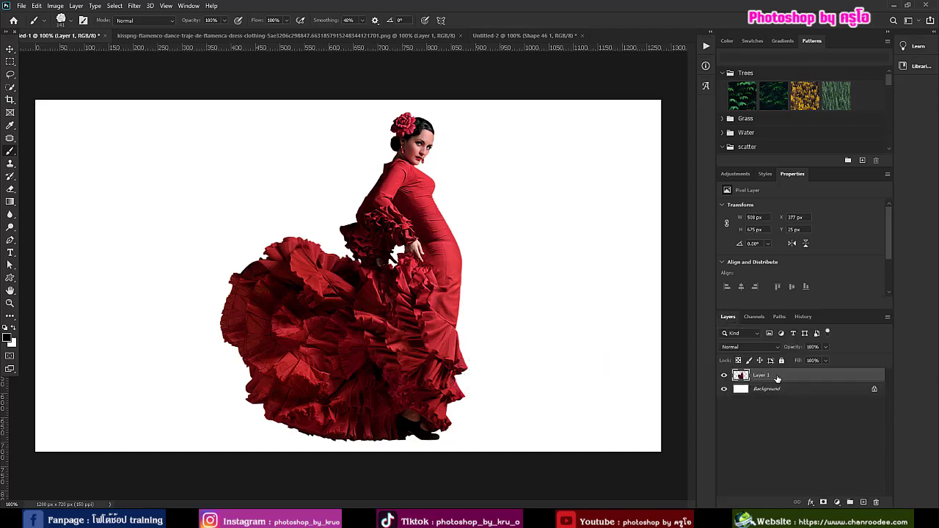
{"action": "key", "text": "ctrl+j"}
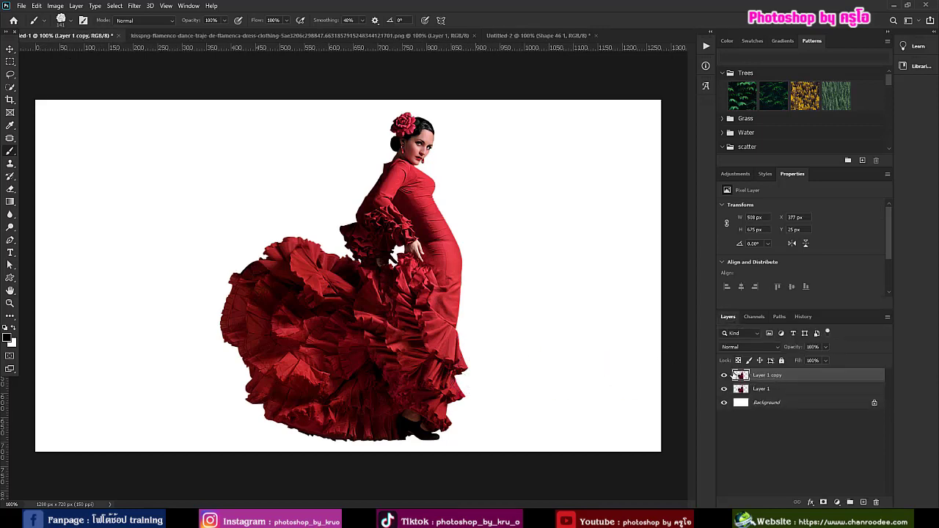
{"action": "left_click", "coordinate": [766, 390]}
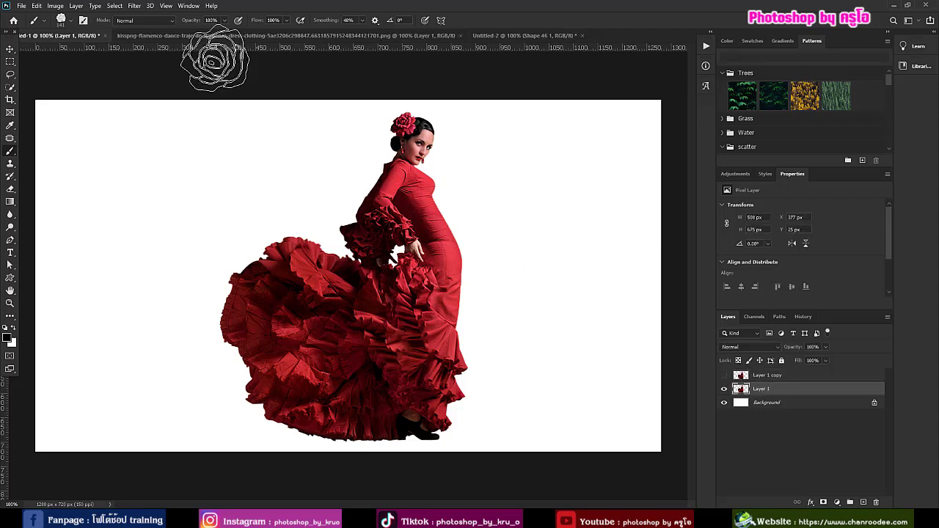
Liquify Layer 1 with a size 150 Forward Warp brush, stretching the skirt's train outward to the canvas's left edge.
{"action": "left_click", "coordinate": [133, 10]}
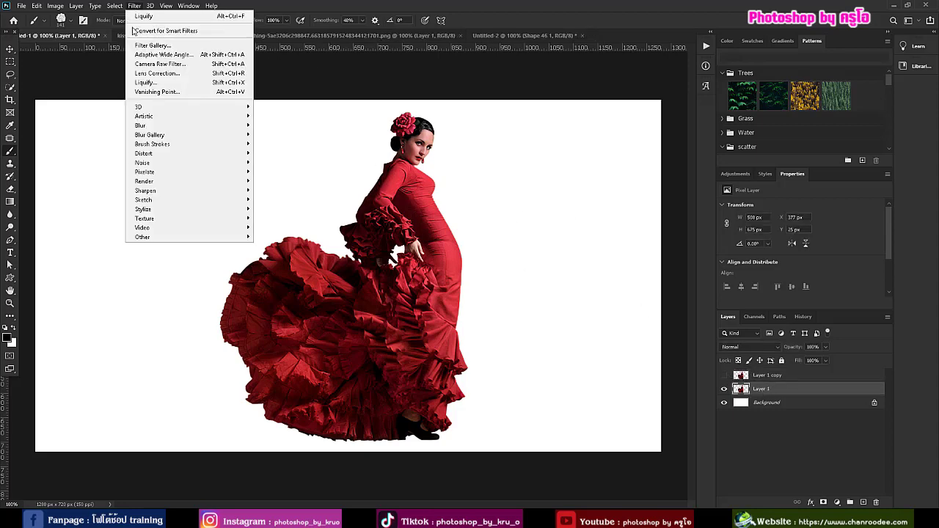
{"action": "left_click", "coordinate": [154, 86]}
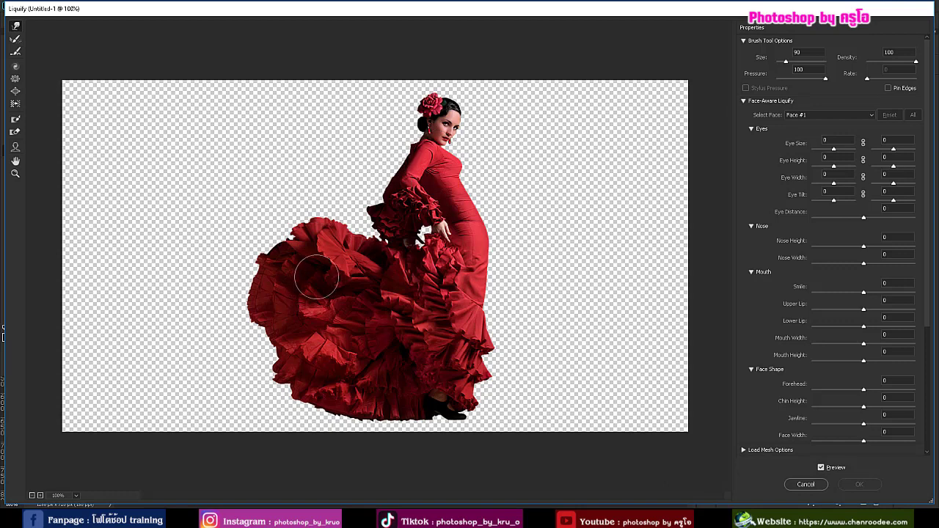
{"action": "key", "text": "bracketright"}
{"action": "key", "text": "bracketright"}
{"action": "key", "text": "bracketright"}
{"action": "key", "text": "bracketright"}
{"action": "key", "text": "bracketright"}
{"action": "key", "text": "bracketright"}
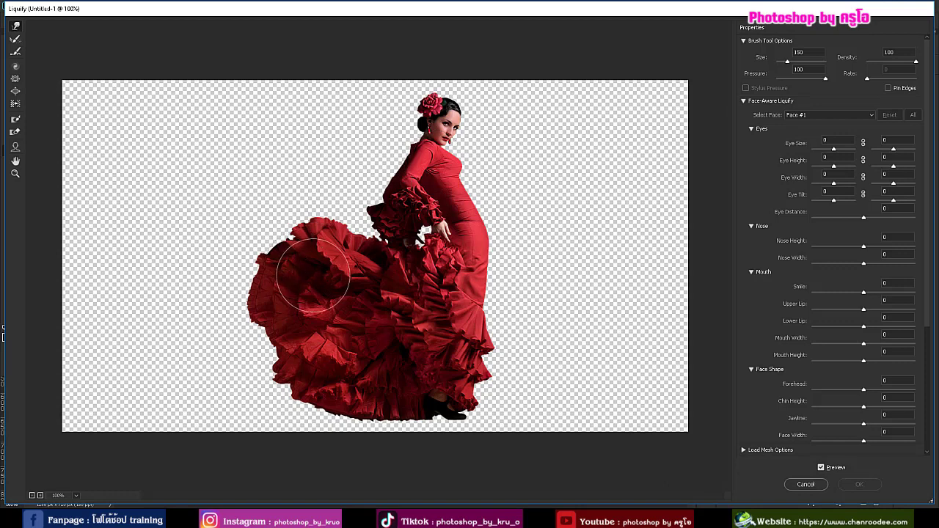
{"action": "left_click_drag", "start_coordinate": [293, 272], "coordinate": [187, 196]}
{"action": "left_click_drag", "start_coordinate": [308, 249], "coordinate": [194, 147]}
{"action": "left_click_drag", "start_coordinate": [228, 191], "coordinate": [110, 146]}
{"action": "left_click_drag", "start_coordinate": [257, 234], "coordinate": [81, 190]}
{"action": "left_click_drag", "start_coordinate": [239, 287], "coordinate": [63, 242]}
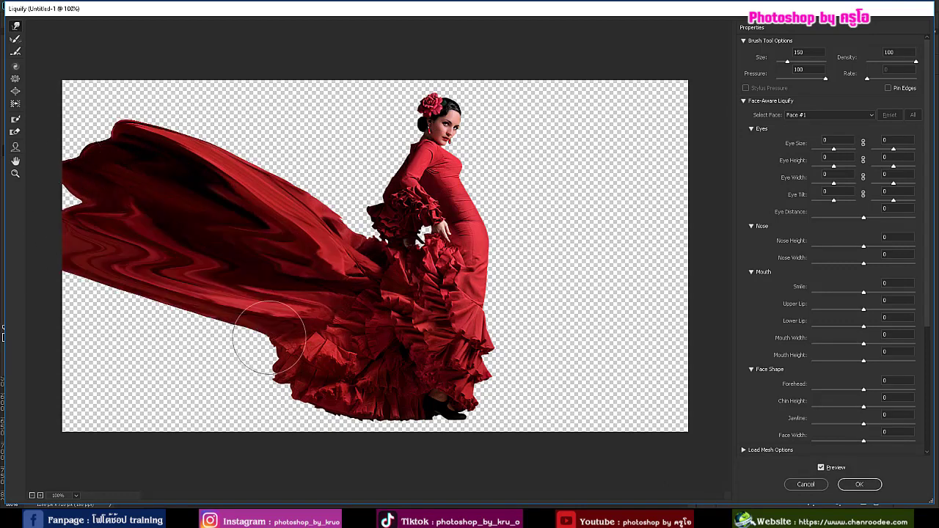
{"action": "left_click_drag", "start_coordinate": [269, 340], "coordinate": [65, 289]}
{"action": "left_click_drag", "start_coordinate": [293, 357], "coordinate": [96, 330]}
{"action": "left_click_drag", "start_coordinate": [239, 209], "coordinate": [74, 89]}
{"action": "left_click_drag", "start_coordinate": [303, 202], "coordinate": [81, 91]}
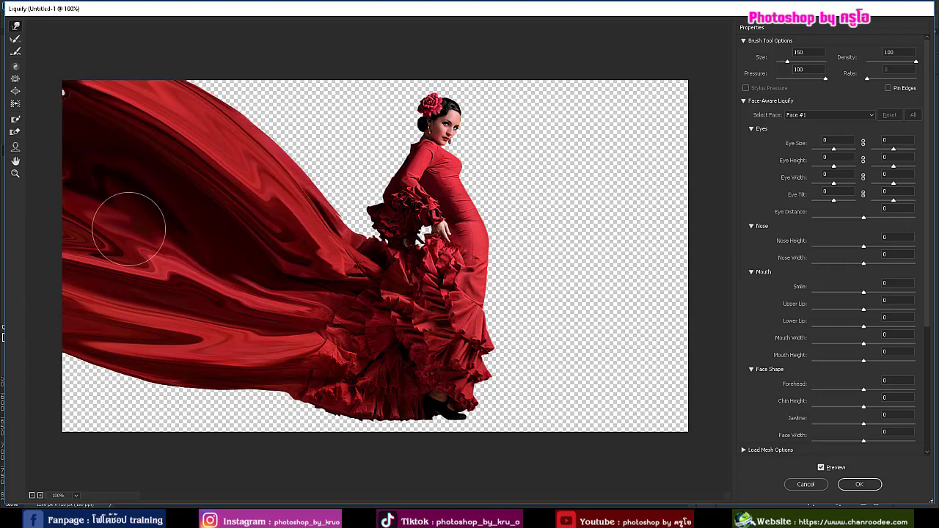
{"action": "left_click_drag", "start_coordinate": [128, 228], "coordinate": [70, 210]}
{"action": "left_click_drag", "start_coordinate": [272, 315], "coordinate": [62, 319]}
{"action": "left_click_drag", "start_coordinate": [299, 377], "coordinate": [62, 365]}
{"action": "left_click_drag", "start_coordinate": [153, 277], "coordinate": [63, 220]}
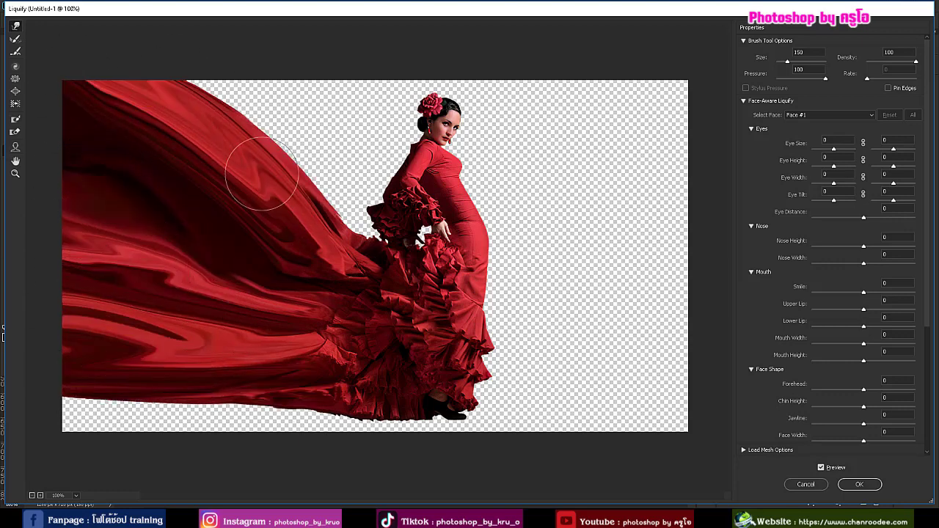
{"action": "left_click", "coordinate": [856, 485]}
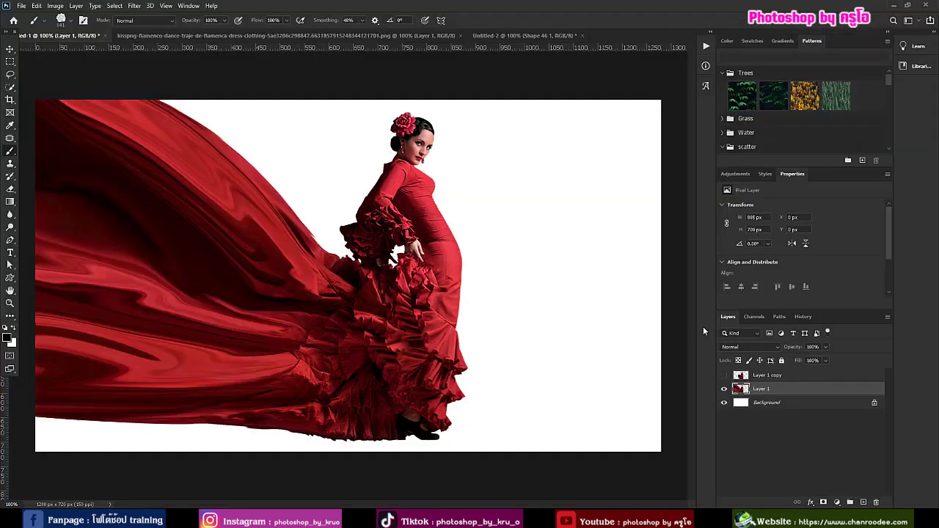
Add a layer mask to Layer 1 and fill it with black to hide the stretched dancer.
{"action": "left_click", "coordinate": [820, 502]}
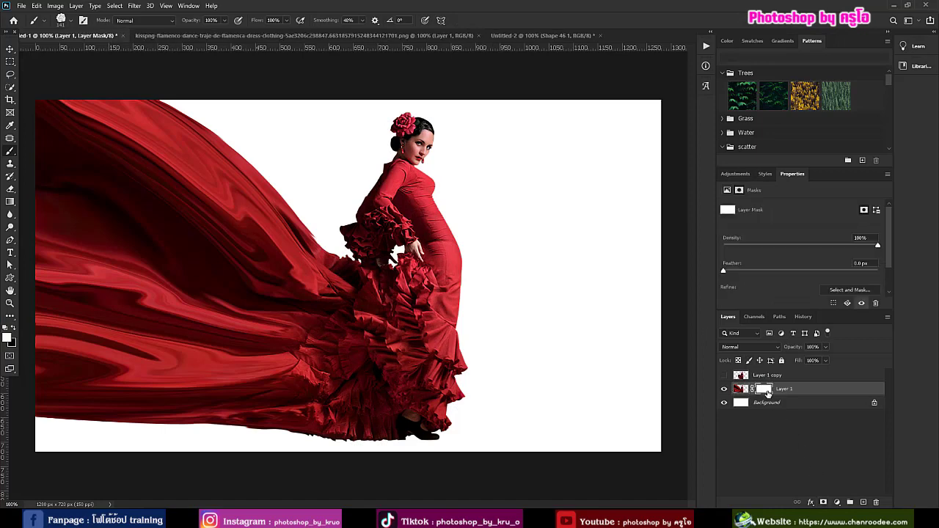
{"action": "left_click", "coordinate": [15, 330]}
{"action": "key", "text": "alt+BackSpace"}
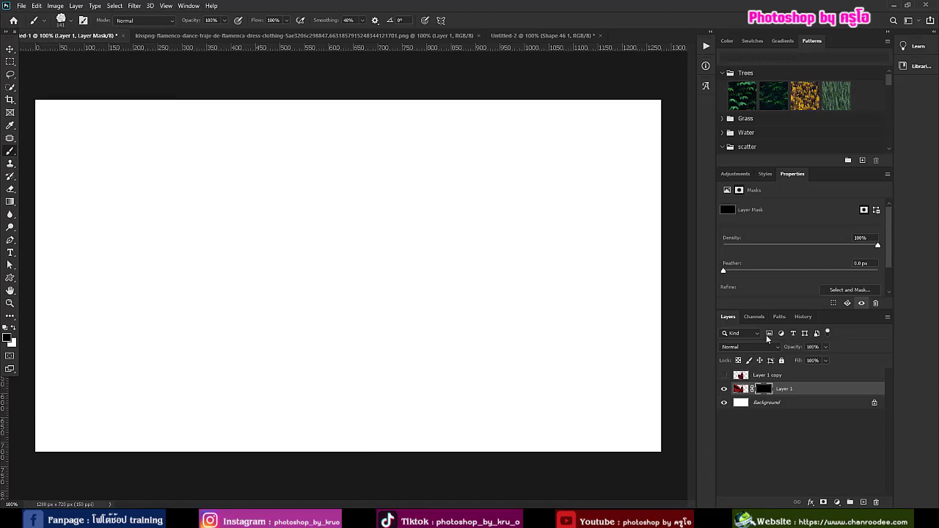
Lower the density of Layer 1's mask to 42% and make white the foreground colour.
{"action": "mouse_move", "coordinate": [807, 244]}
{"action": "left_mouse_down"}
{"action": "mouse_move", "coordinate": [781, 245]}
{"action": "mouse_move", "coordinate": [788, 245]}
{"action": "left_mouse_up"}
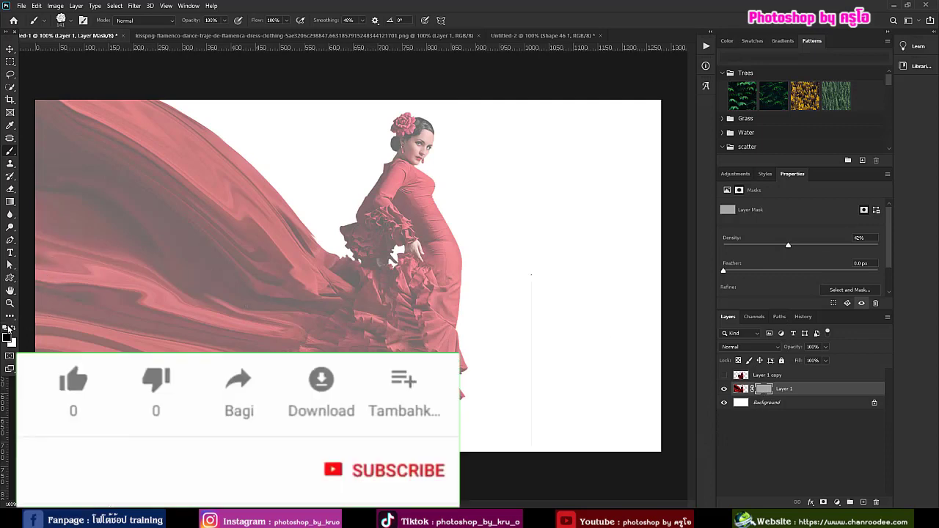
{"action": "left_click", "coordinate": [11, 329]}
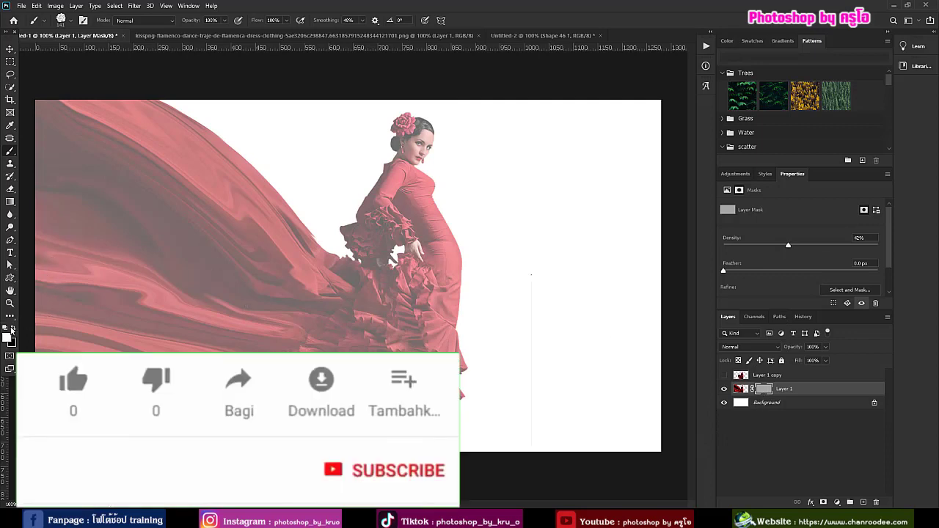
Set the rose brush tip's spacing to 103% in the brush settings.
{"action": "left_click", "coordinate": [83, 21]}
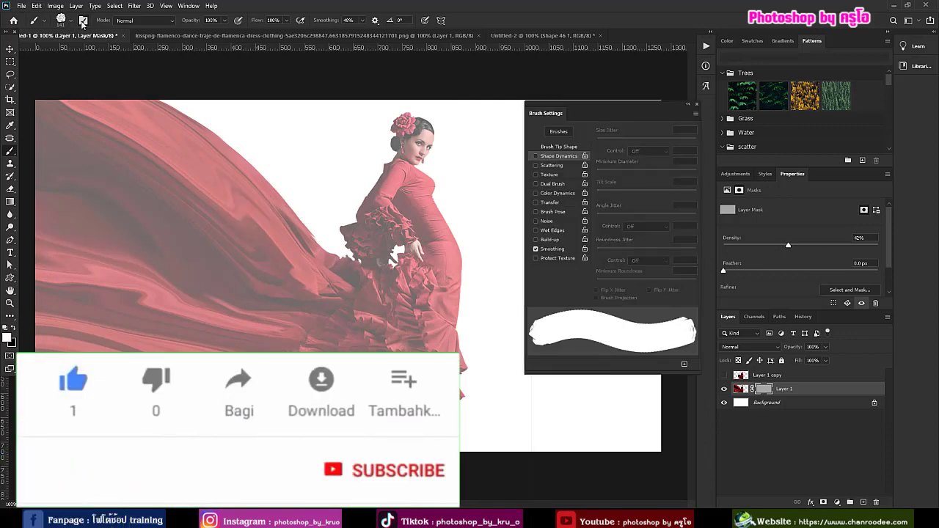
{"action": "left_click", "coordinate": [559, 146]}
{"action": "mouse_move", "coordinate": [603, 285]}
{"action": "left_mouse_down"}
{"action": "mouse_move", "coordinate": [644, 286]}
{"action": "mouse_move", "coordinate": [649, 301]}
{"action": "left_mouse_up"}
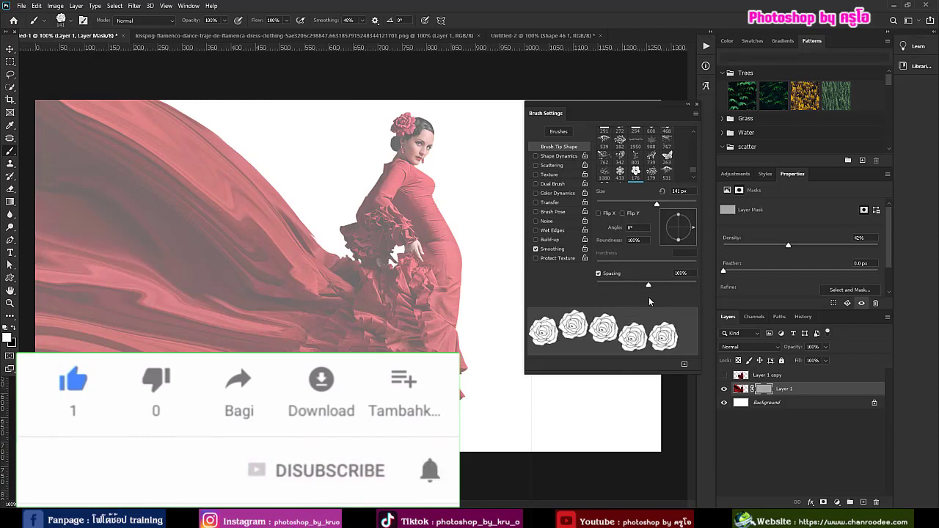
Enable Shape Dynamics with 65% size jitter, 16% minimum diameter, 16% angle jitter, and both Flip X and Flip Y jitter.
{"action": "left_click", "coordinate": [551, 157]}
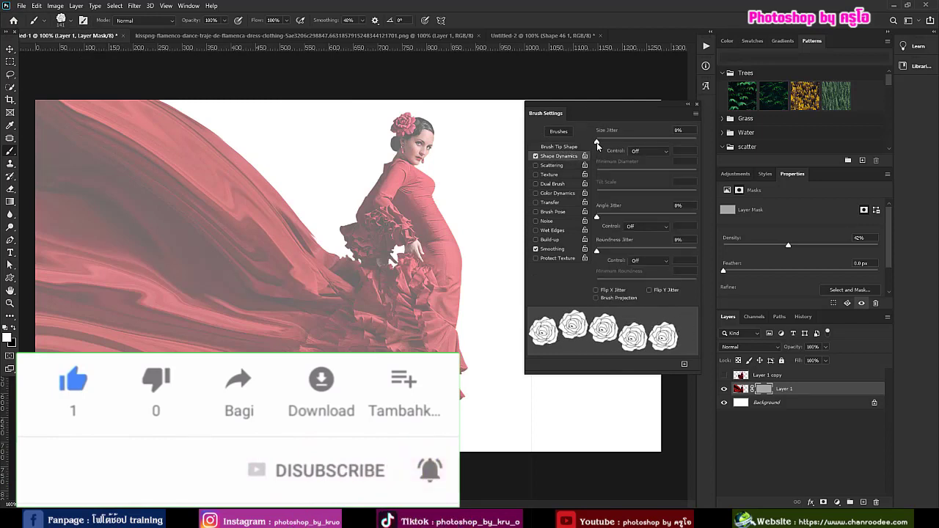
{"action": "left_click_drag", "start_coordinate": [597, 144], "coordinate": [660, 163]}
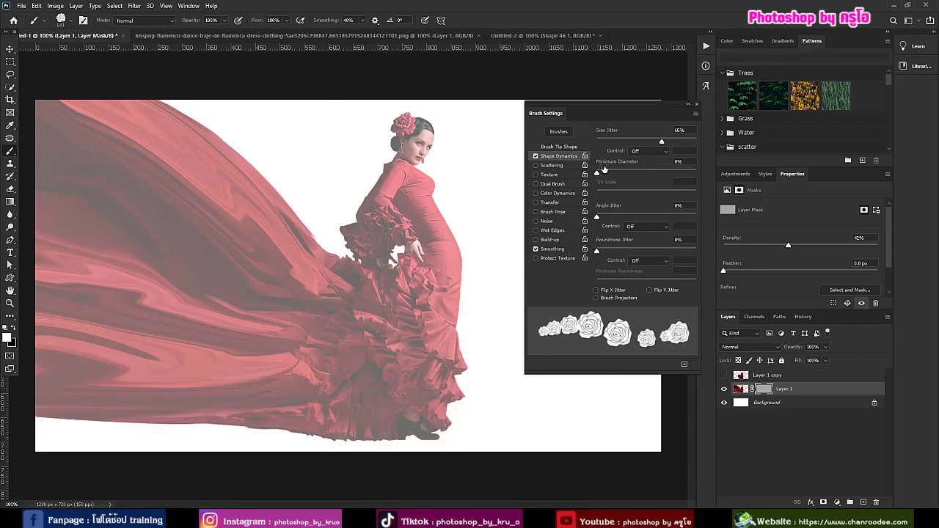
{"action": "left_click_drag", "start_coordinate": [598, 175], "coordinate": [613, 175]}
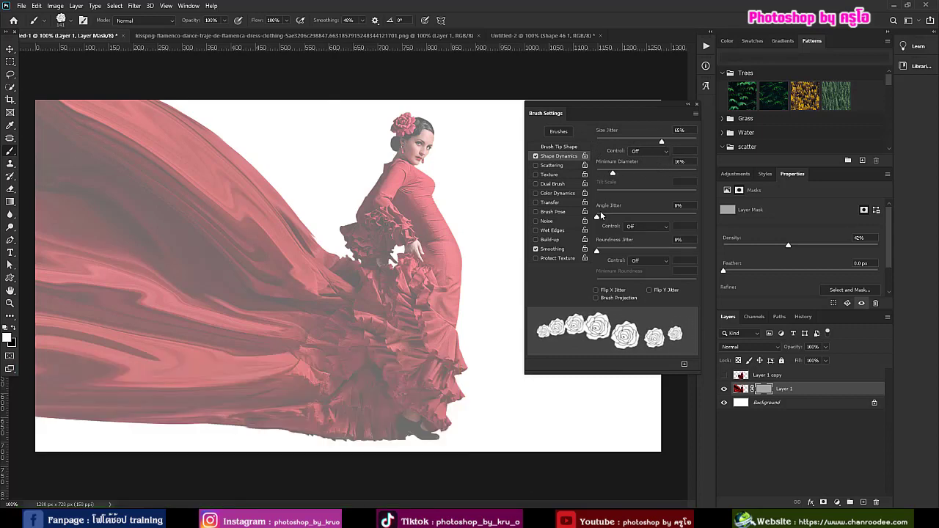
{"action": "left_click_drag", "start_coordinate": [597, 218], "coordinate": [612, 220]}
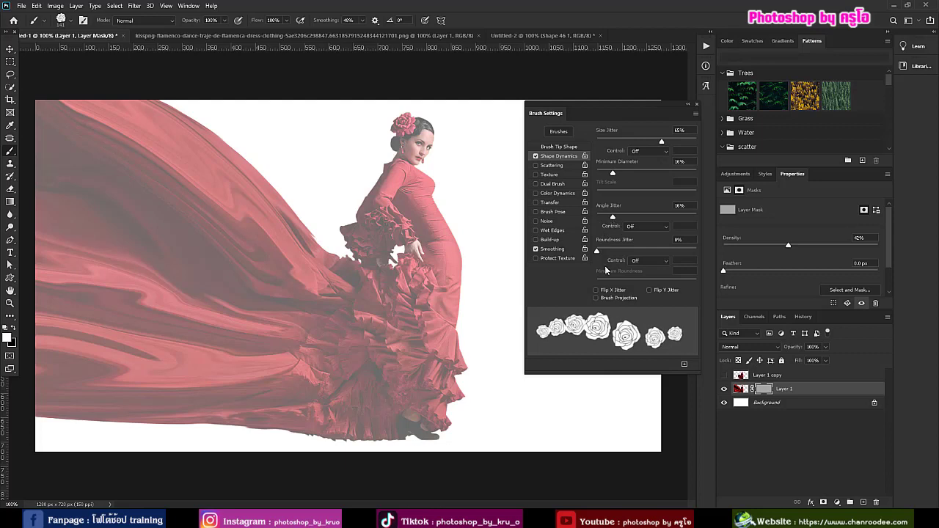
{"action": "left_click", "coordinate": [606, 290]}
{"action": "left_click", "coordinate": [655, 291]}
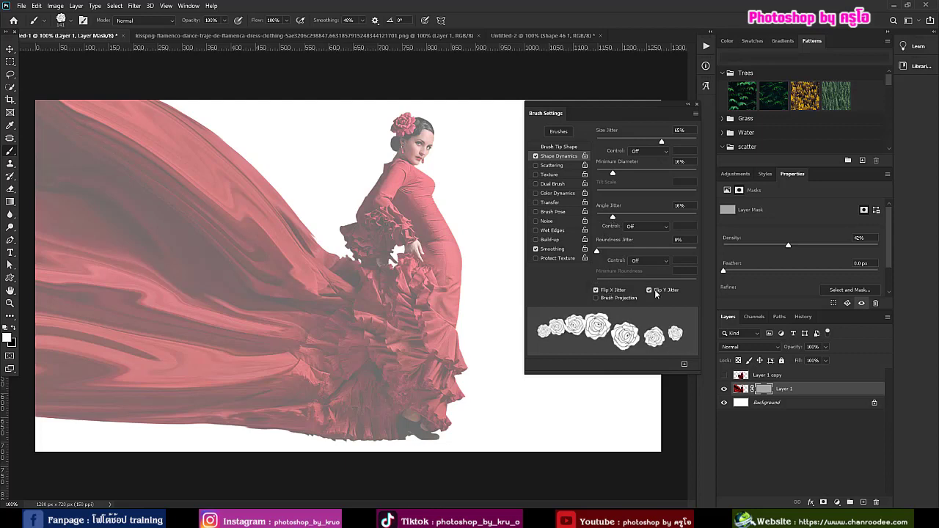
Enable Scattering for the rose brush and set the scatter to 162%.
{"action": "left_click", "coordinate": [555, 165]}
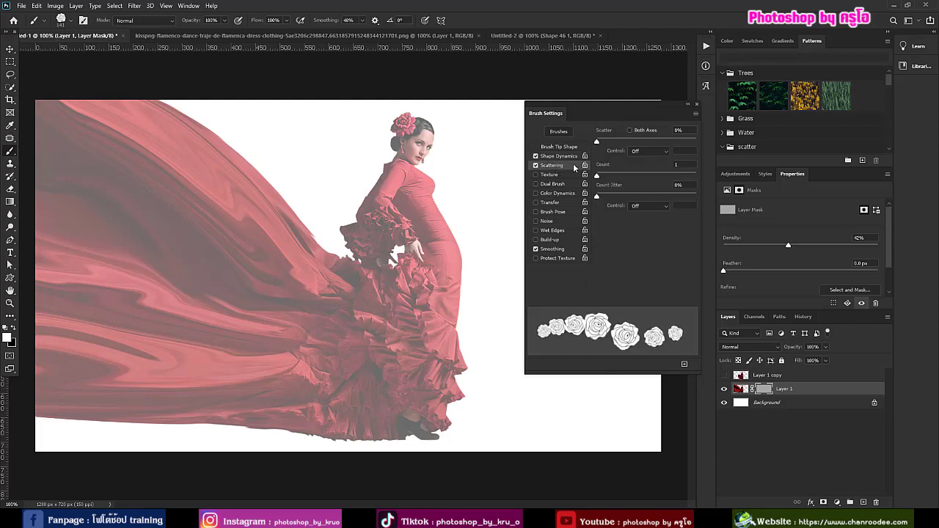
{"action": "left_click_drag", "start_coordinate": [598, 142], "coordinate": [613, 144]}
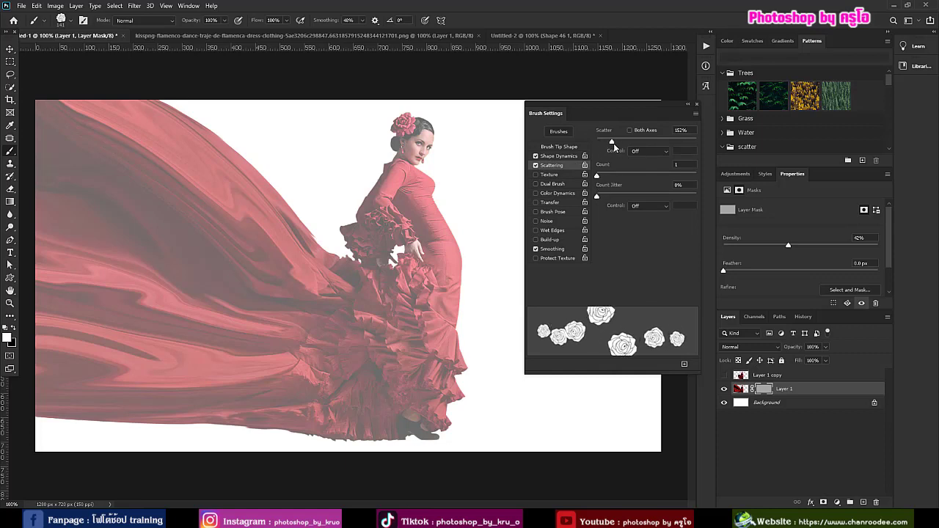
{"action": "left_click_drag", "start_coordinate": [615, 140], "coordinate": [612, 143]}
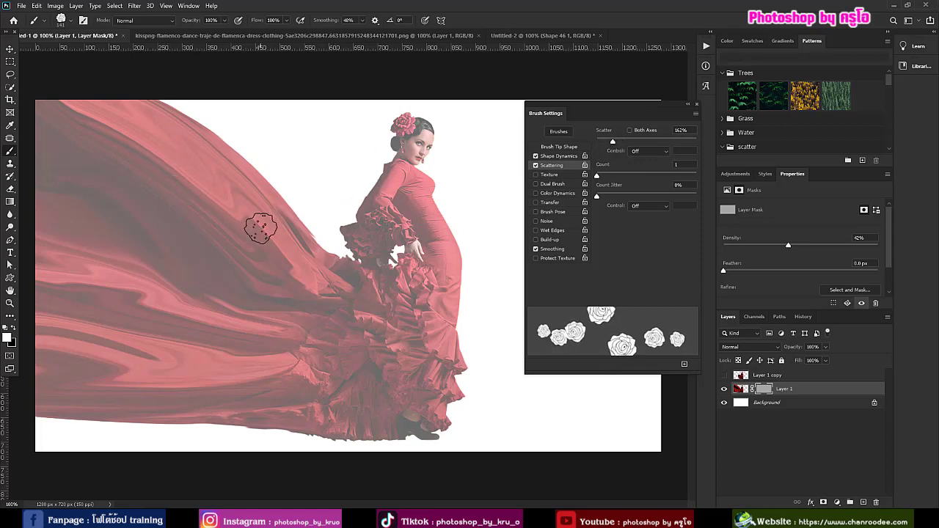
Shrink the rose brush and paint rows of white roses across the stretched train on Layer 1's mask.
{"action": "key", "text": "bracketleft"}
{"action": "key", "text": "bracketleft"}
{"action": "key", "text": "bracketleft"}
{"action": "key", "text": "bracketleft"}
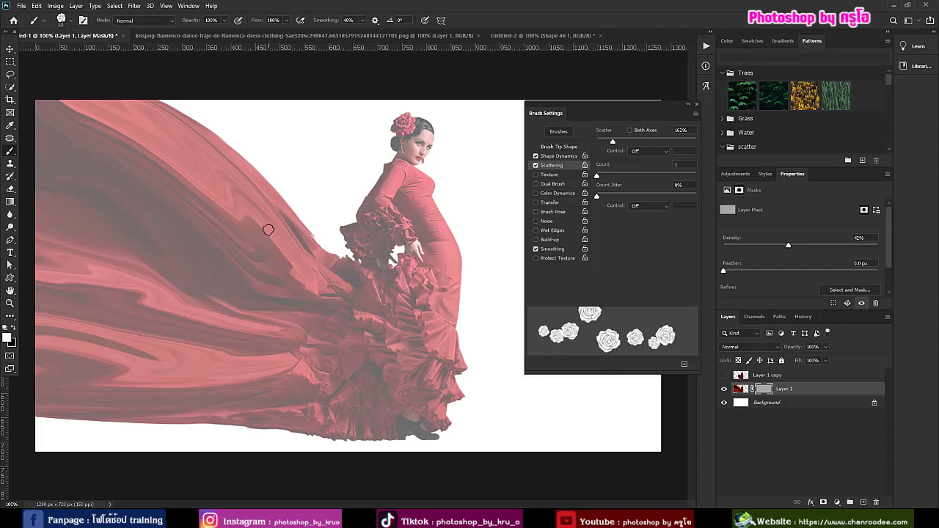
{"action": "mouse_move", "coordinate": [289, 239]}
{"action": "left_mouse_down"}
{"action": "mouse_move", "coordinate": [218, 194]}
{"action": "mouse_move", "coordinate": [77, 155]}
{"action": "left_mouse_up"}
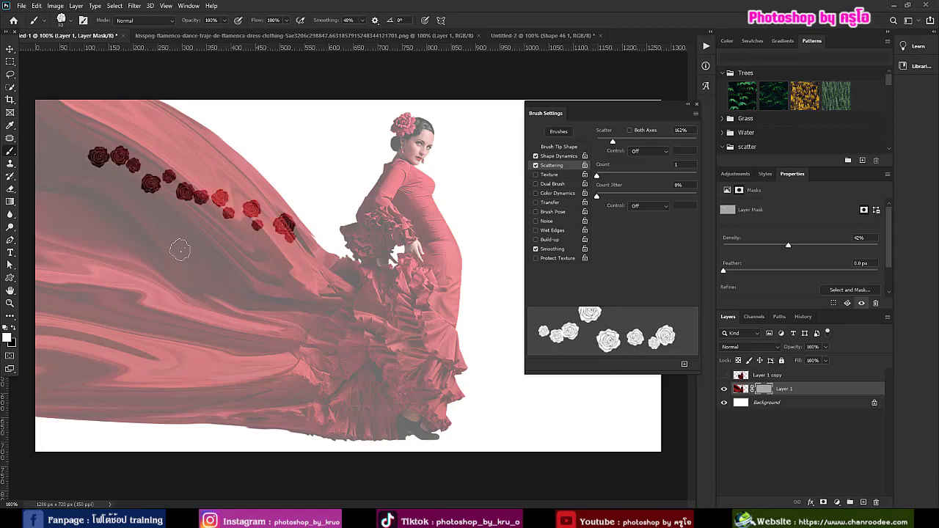
{"action": "mouse_move", "coordinate": [266, 266]}
{"action": "left_mouse_down"}
{"action": "mouse_move", "coordinate": [47, 233]}
{"action": "mouse_move", "coordinate": [195, 231]}
{"action": "mouse_move", "coordinate": [196, 223]}
{"action": "mouse_move", "coordinate": [82, 212]}
{"action": "left_mouse_up"}
{"action": "mouse_move", "coordinate": [73, 273]}
{"action": "left_mouse_down"}
{"action": "mouse_move", "coordinate": [107, 331]}
{"action": "mouse_move", "coordinate": [200, 361]}
{"action": "mouse_move", "coordinate": [286, 350]}
{"action": "left_mouse_up"}
{"action": "mouse_move", "coordinate": [303, 293]}
{"action": "left_mouse_down"}
{"action": "mouse_move", "coordinate": [308, 279]}
{"action": "mouse_move", "coordinate": [198, 335]}
{"action": "mouse_move", "coordinate": [151, 377]}
{"action": "left_mouse_up"}
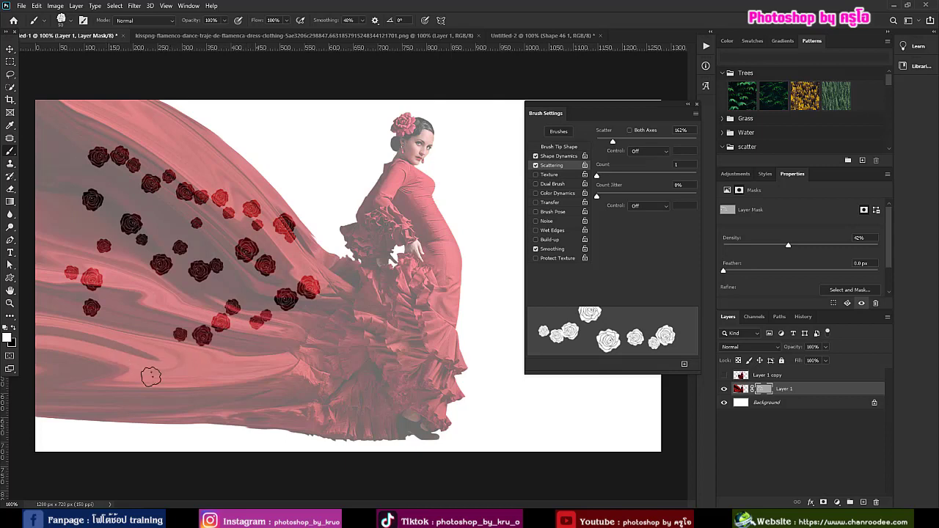
{"action": "mouse_move", "coordinate": [290, 405]}
{"action": "left_mouse_down"}
{"action": "mouse_move", "coordinate": [314, 405]}
{"action": "mouse_move", "coordinate": [160, 377]}
{"action": "mouse_move", "coordinate": [71, 376]}
{"action": "left_mouse_up"}
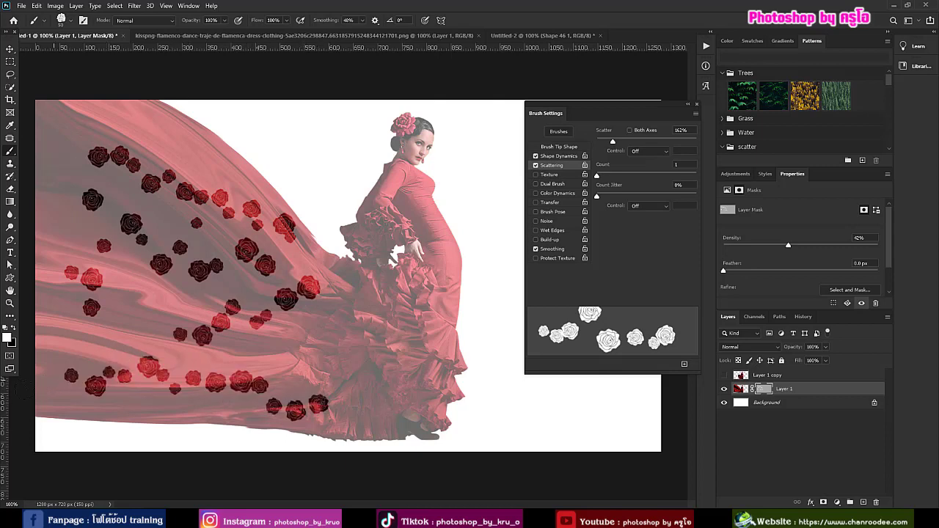
Fill the gaps between the rose rows on Layer 1's mask with extra short strokes and single roses.
{"action": "mouse_move", "coordinate": [135, 322]}
{"action": "left_mouse_down"}
{"action": "mouse_move", "coordinate": [116, 285]}
{"action": "mouse_move", "coordinate": [121, 267]}
{"action": "mouse_move", "coordinate": [111, 341]}
{"action": "mouse_move", "coordinate": [58, 337]}
{"action": "left_mouse_up"}
{"action": "left_click", "coordinate": [192, 299]}
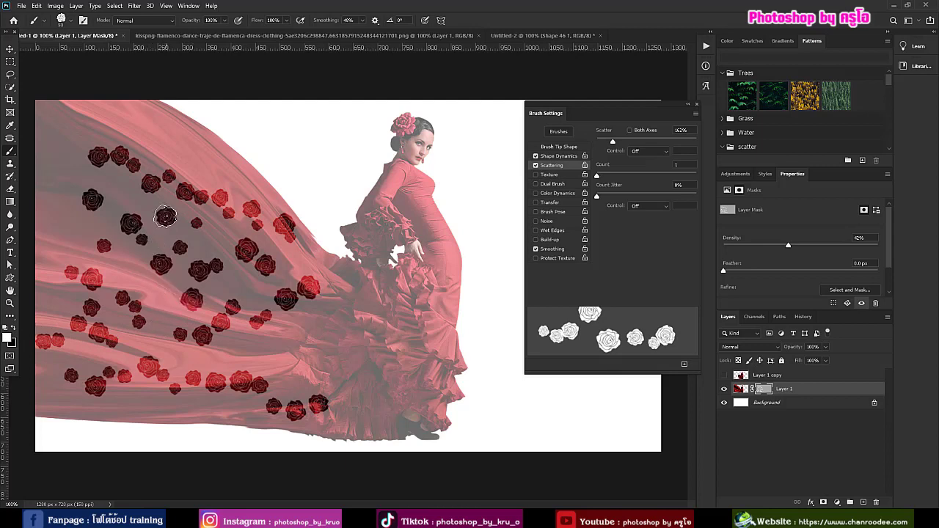
{"action": "left_click_drag", "start_coordinate": [221, 173], "coordinate": [205, 166]}
{"action": "mouse_move", "coordinate": [88, 233]}
{"action": "left_mouse_down"}
{"action": "mouse_move", "coordinate": [45, 242]}
{"action": "mouse_move", "coordinate": [73, 232]}
{"action": "left_mouse_up"}
{"action": "mouse_move", "coordinate": [301, 356]}
{"action": "left_mouse_down"}
{"action": "mouse_move", "coordinate": [205, 360]}
{"action": "mouse_move", "coordinate": [184, 373]}
{"action": "left_mouse_up"}
{"action": "left_click", "coordinate": [218, 421]}
{"action": "left_click", "coordinate": [156, 293]}
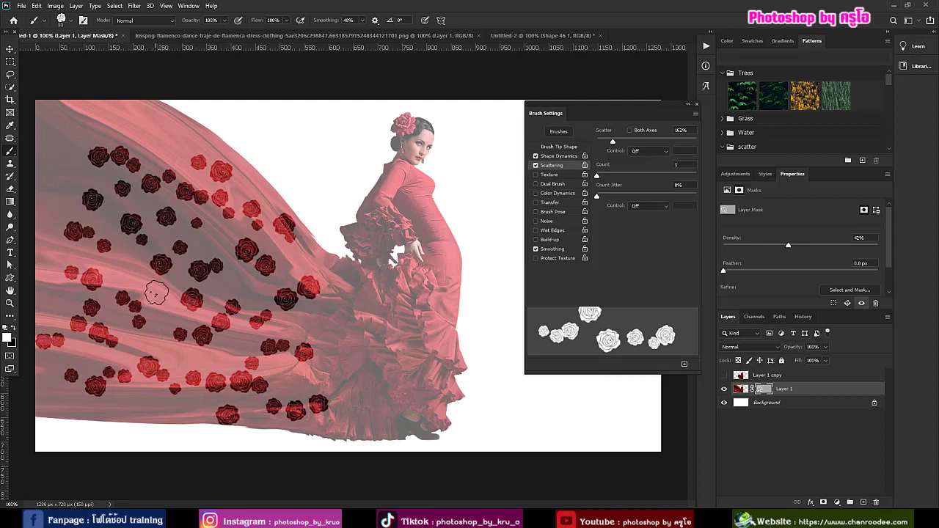
{"action": "left_click", "coordinate": [314, 260]}
{"action": "left_click", "coordinate": [256, 183]}
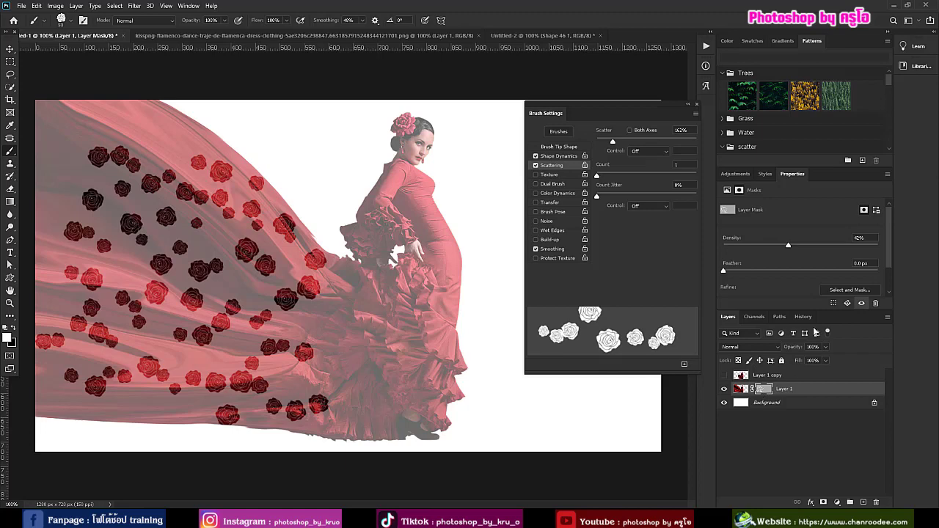
Restore Layer 1's mask density to 100% and show Layer 1 copy.
{"action": "key", "text": "ctrl+i"}
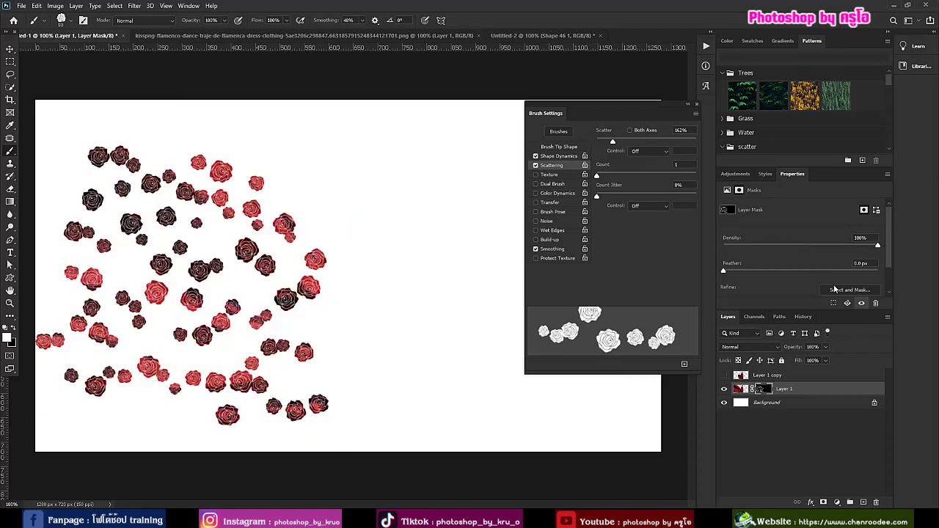
{"action": "left_click", "coordinate": [723, 376]}
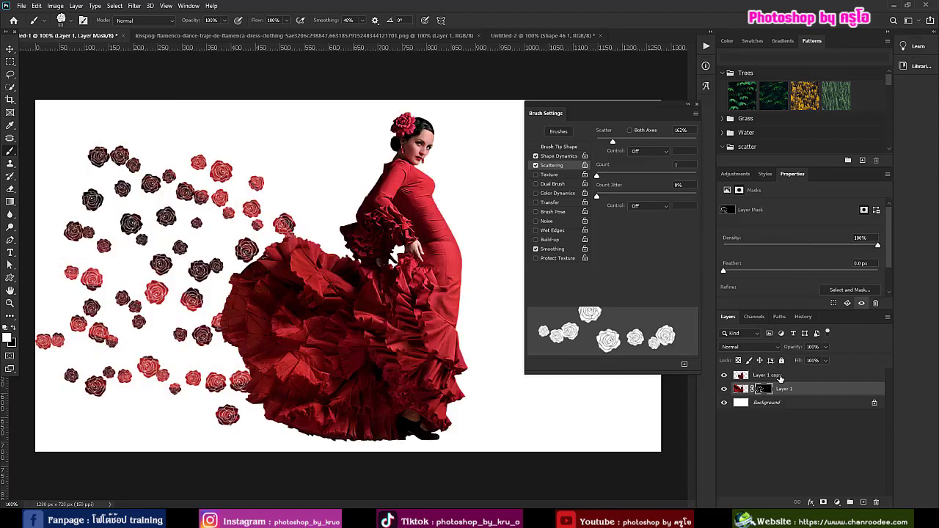
Add a layer mask to Layer 1 copy and paint black roses over the trailing outer part of the skirt.
{"action": "left_click", "coordinate": [780, 376]}
{"action": "left_click", "coordinate": [824, 503]}
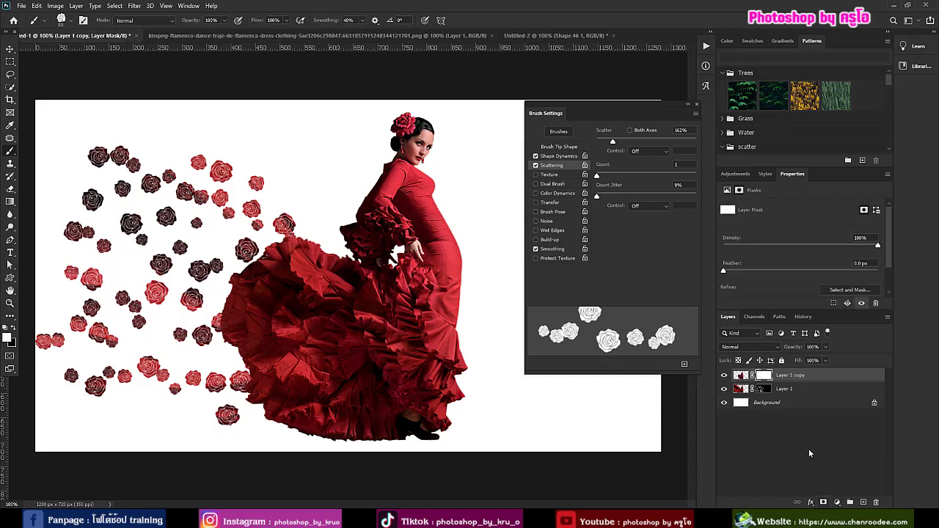
{"action": "left_click", "coordinate": [14, 330]}
{"action": "mouse_move", "coordinate": [272, 248]}
{"action": "left_mouse_down"}
{"action": "mouse_move", "coordinate": [281, 276]}
{"action": "mouse_move", "coordinate": [266, 316]}
{"action": "mouse_move", "coordinate": [298, 335]}
{"action": "mouse_move", "coordinate": [319, 366]}
{"action": "mouse_move", "coordinate": [299, 391]}
{"action": "mouse_move", "coordinate": [303, 430]}
{"action": "mouse_move", "coordinate": [255, 424]}
{"action": "mouse_move", "coordinate": [268, 417]}
{"action": "mouse_move", "coordinate": [230, 347]}
{"action": "mouse_move", "coordinate": [228, 278]}
{"action": "left_mouse_up"}
{"action": "mouse_move", "coordinate": [278, 305]}
{"action": "left_mouse_down"}
{"action": "mouse_move", "coordinate": [332, 275]}
{"action": "mouse_move", "coordinate": [325, 241]}
{"action": "mouse_move", "coordinate": [310, 237]}
{"action": "mouse_move", "coordinate": [312, 284]}
{"action": "mouse_move", "coordinate": [324, 296]}
{"action": "mouse_move", "coordinate": [360, 289]}
{"action": "mouse_move", "coordinate": [339, 245]}
{"action": "mouse_move", "coordinate": [255, 364]}
{"action": "left_mouse_up"}
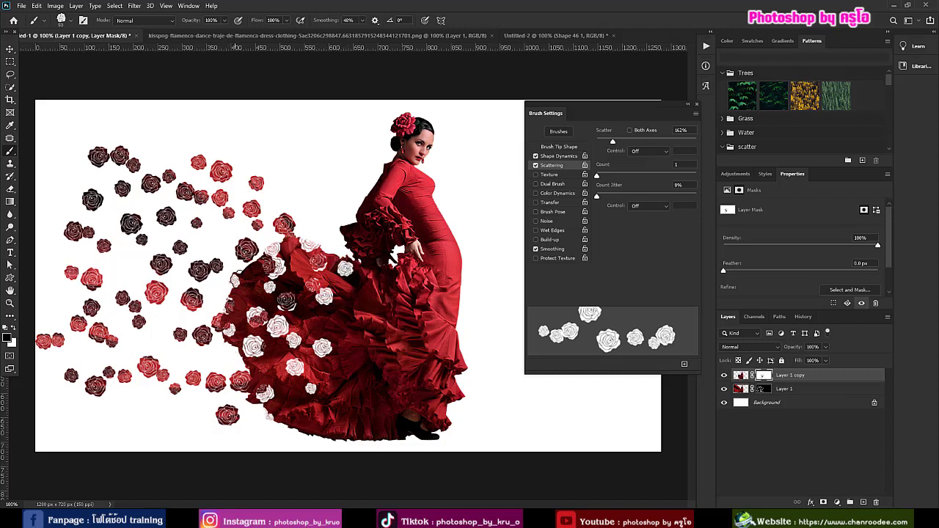
Stamp more single black roses on Layer 1 copy's mask, covering the skirt's outer edge and extending inward through the ruffles.
{"action": "left_click", "coordinate": [315, 327]}
{"action": "left_click", "coordinate": [281, 361]}
{"action": "left_click", "coordinate": [288, 402]}
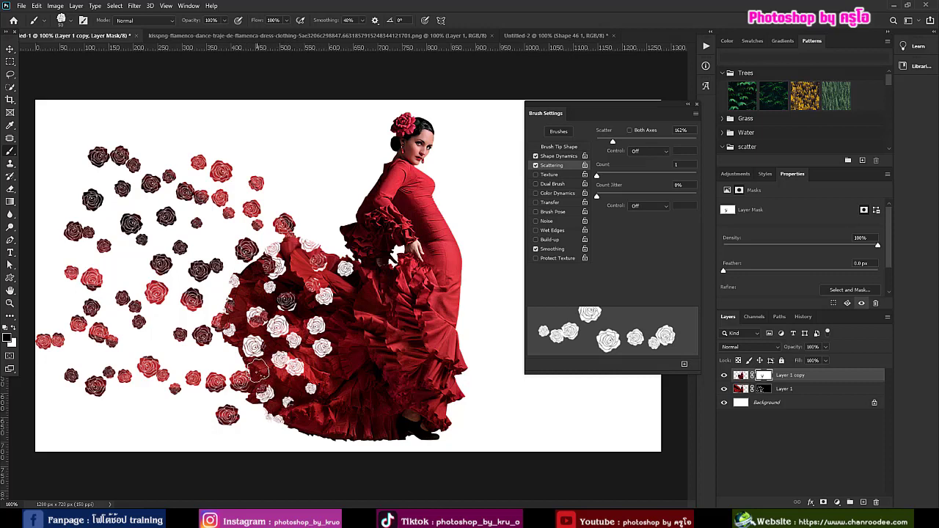
{"action": "left_click", "coordinate": [258, 370]}
{"action": "left_click", "coordinate": [247, 270]}
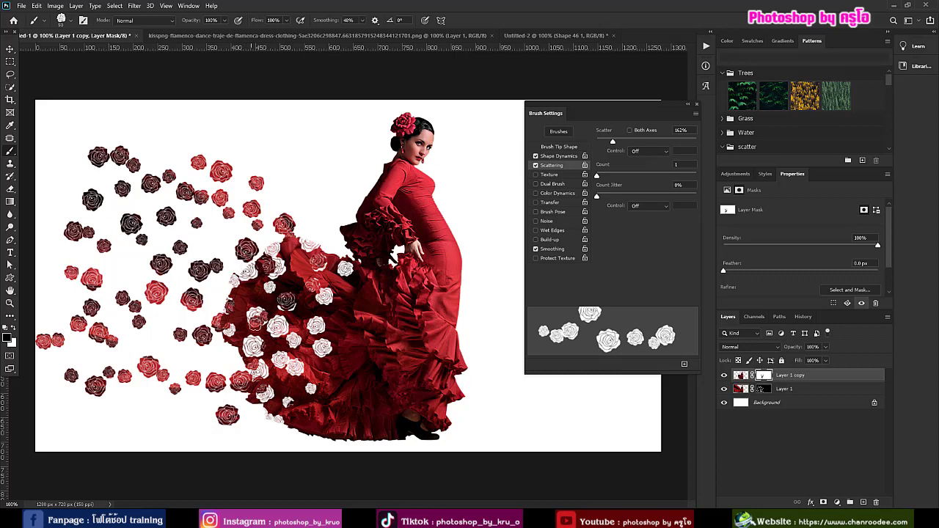
{"action": "left_click", "coordinate": [245, 298]}
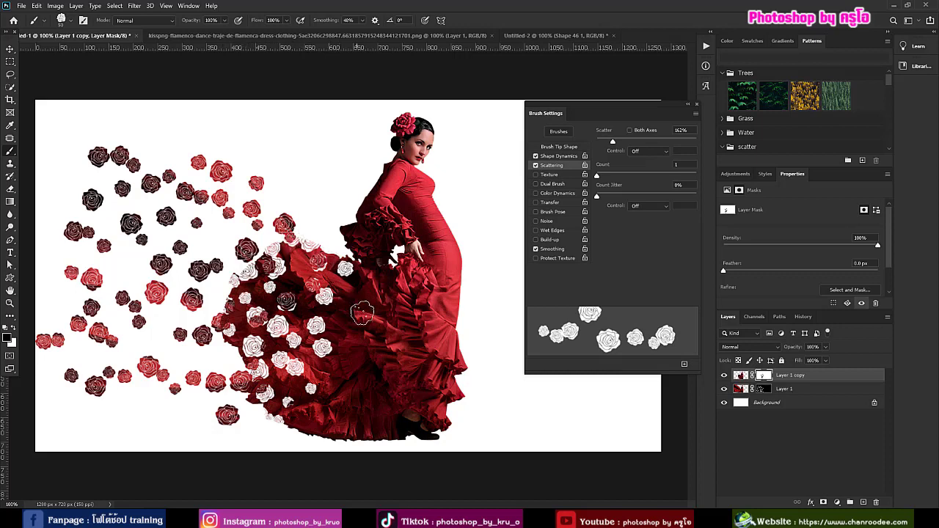
{"action": "left_click", "coordinate": [349, 295]}
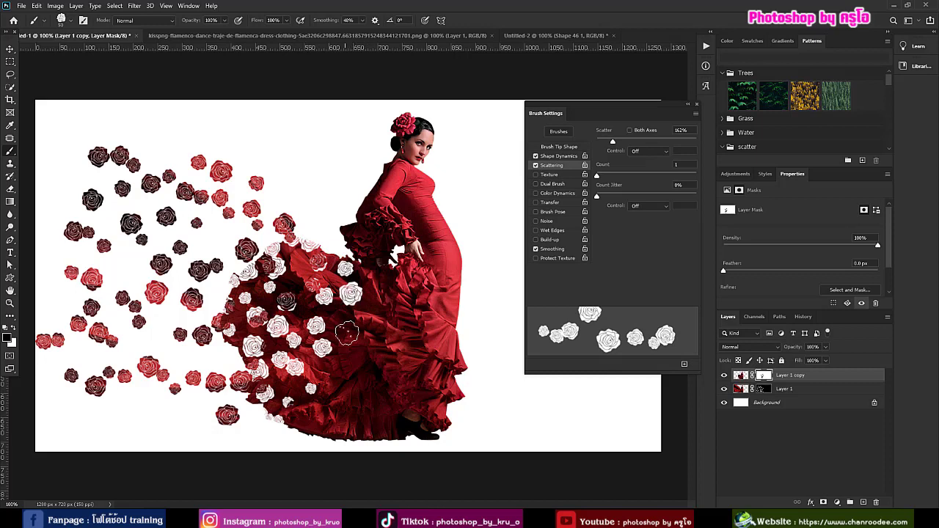
{"action": "left_click", "coordinate": [338, 321]}
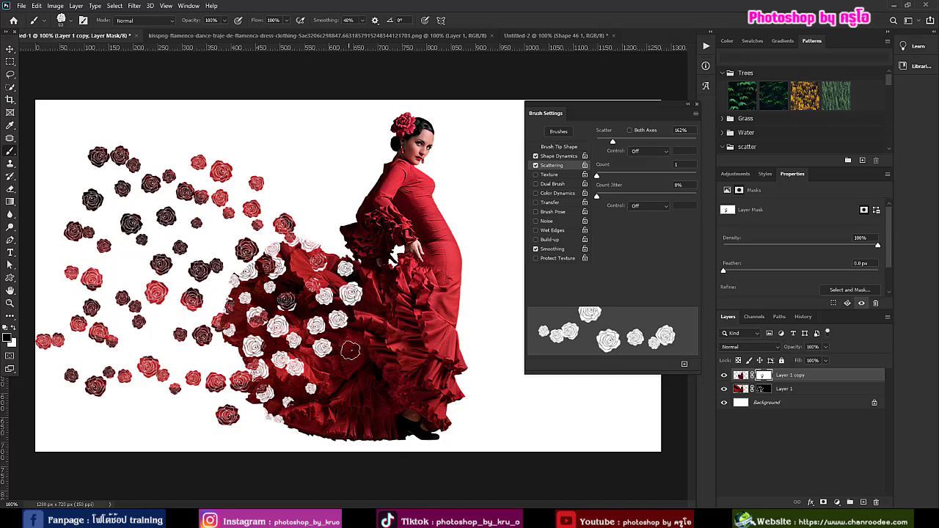
{"action": "left_click", "coordinate": [294, 426]}
{"action": "left_click", "coordinate": [296, 267]}
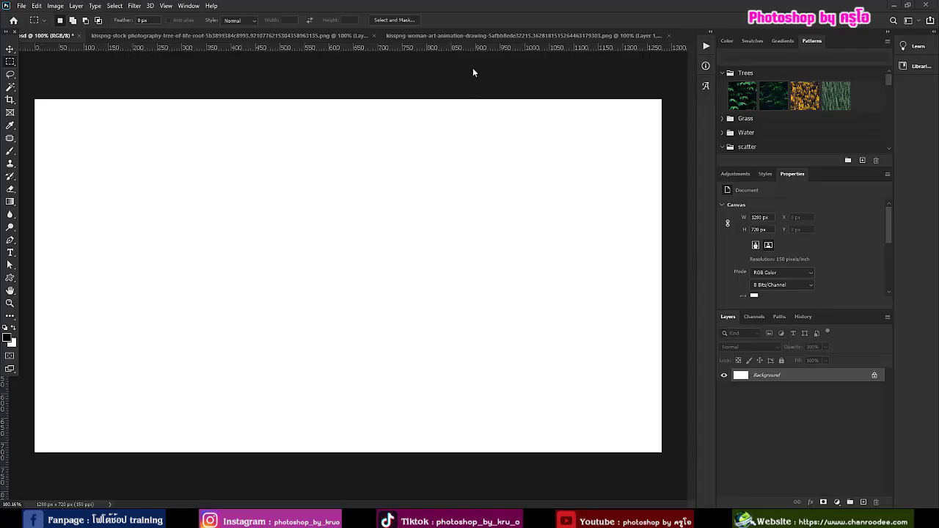
Copy the red-haired woman from her PNG image into the blank white document and close the source image.
{"action": "left_click", "coordinate": [453, 35]}
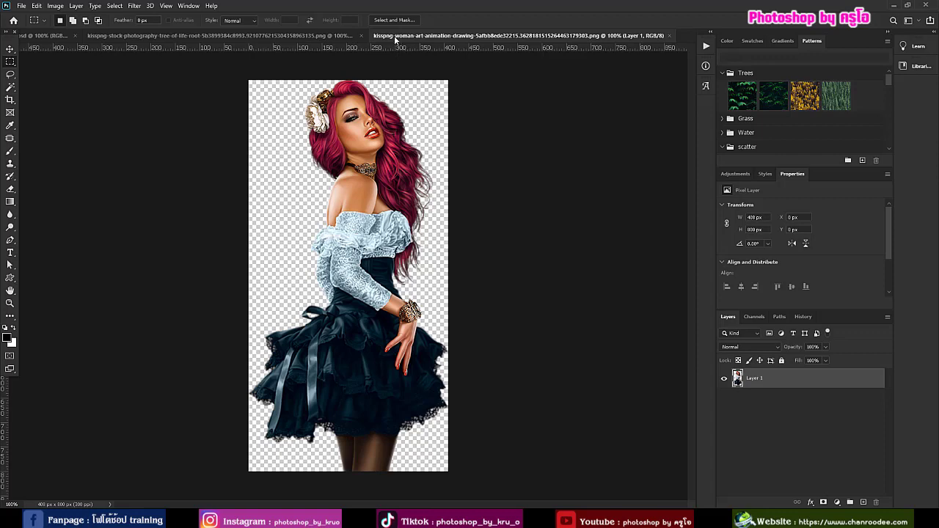
{"action": "left_click_drag", "start_coordinate": [393, 36], "coordinate": [412, 83]}
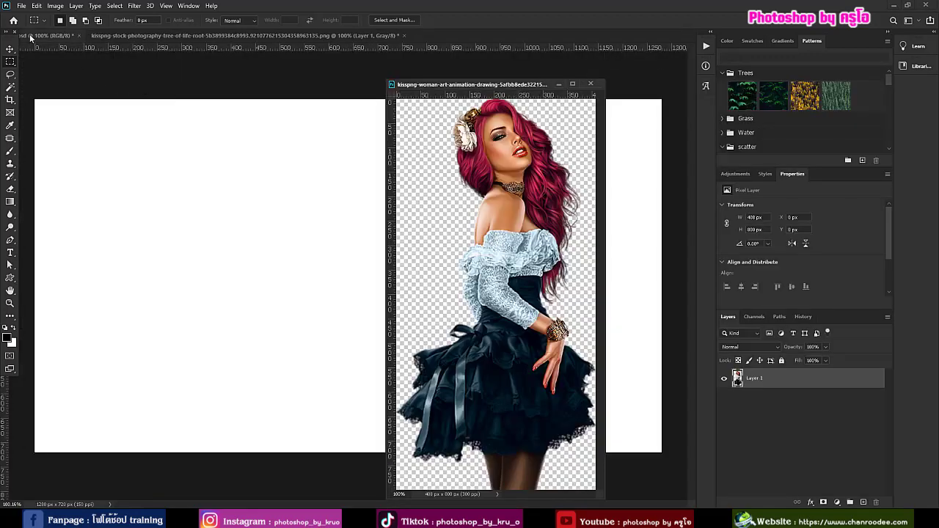
{"action": "left_click", "coordinate": [29, 34]}
{"action": "key", "text": "v"}
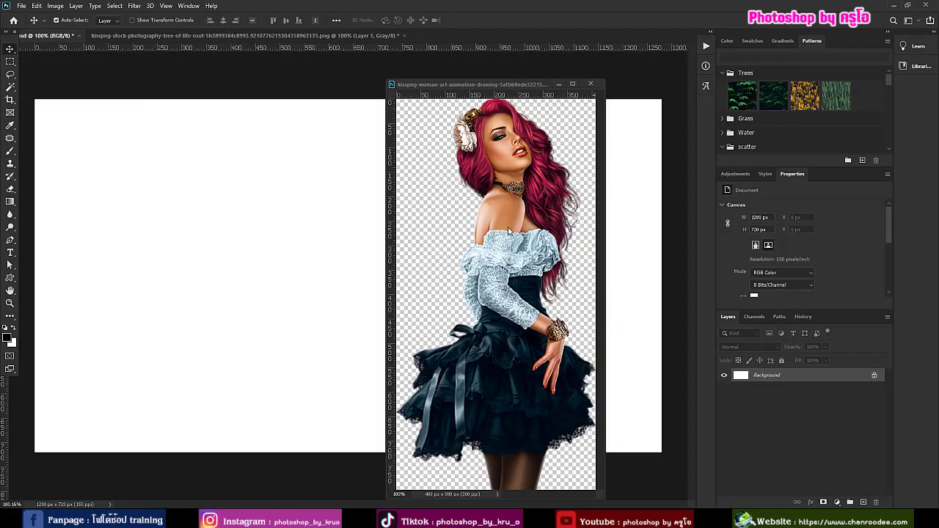
{"action": "left_click_drag", "start_coordinate": [508, 231], "coordinate": [332, 257]}
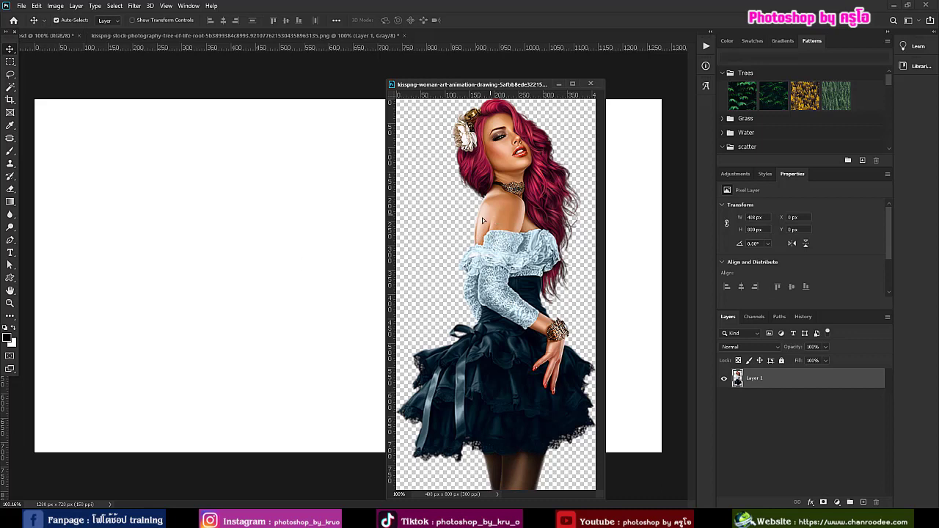
{"action": "left_click_drag", "start_coordinate": [482, 220], "coordinate": [303, 255]}
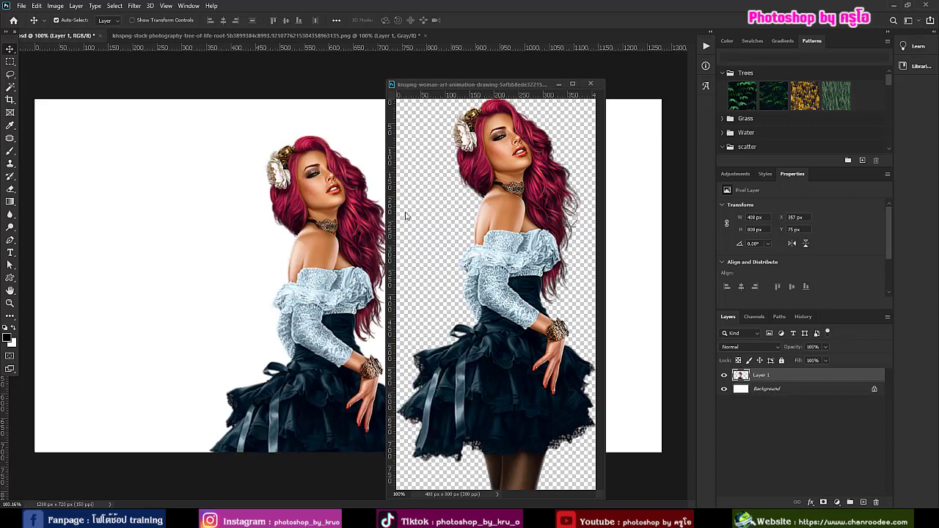
{"action": "left_click", "coordinate": [591, 85]}
Scale the woman down to about 363 × 714 px and position her near the canvas's centre, with her head just below the upper edge.
{"action": "left_click_drag", "start_coordinate": [330, 198], "coordinate": [354, 179]}
{"action": "key", "text": "ctrl+t"}
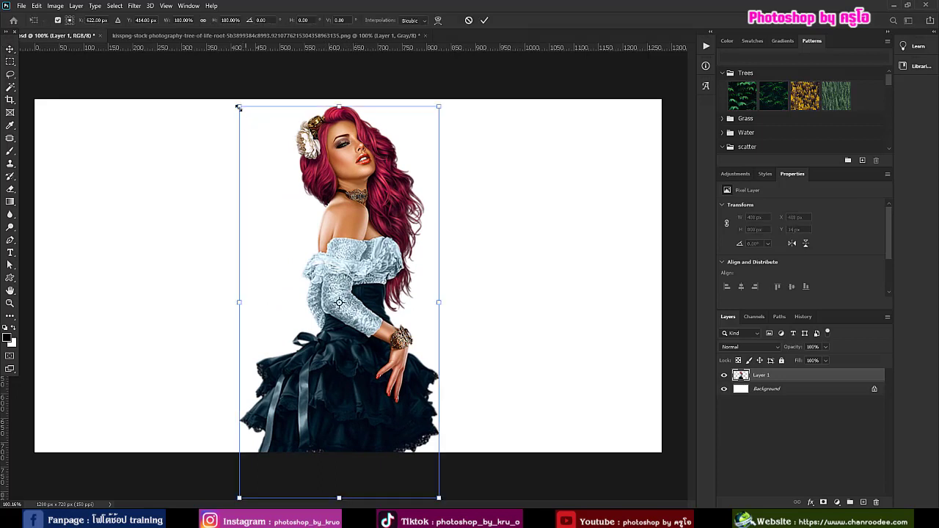
{"action": "left_click_drag", "start_coordinate": [237, 105], "coordinate": [305, 196]}
{"action": "left_click_drag", "start_coordinate": [374, 250], "coordinate": [332, 206]}
{"action": "left_click_drag", "start_coordinate": [391, 162], "coordinate": [448, 120]}
{"action": "left_click", "coordinate": [484, 20]}
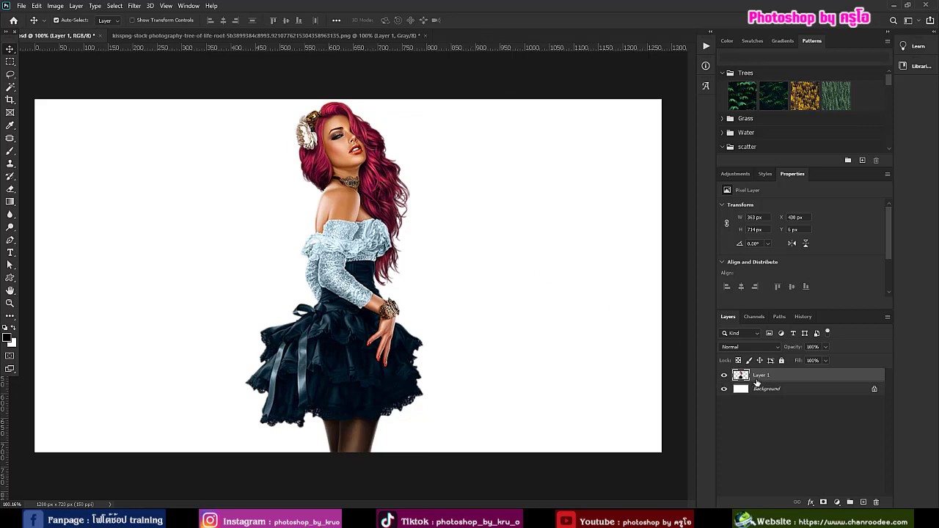
Switch to the black tree image, magnify it to 200% and activate the Lasso tool.
{"action": "left_click", "coordinate": [203, 34]}
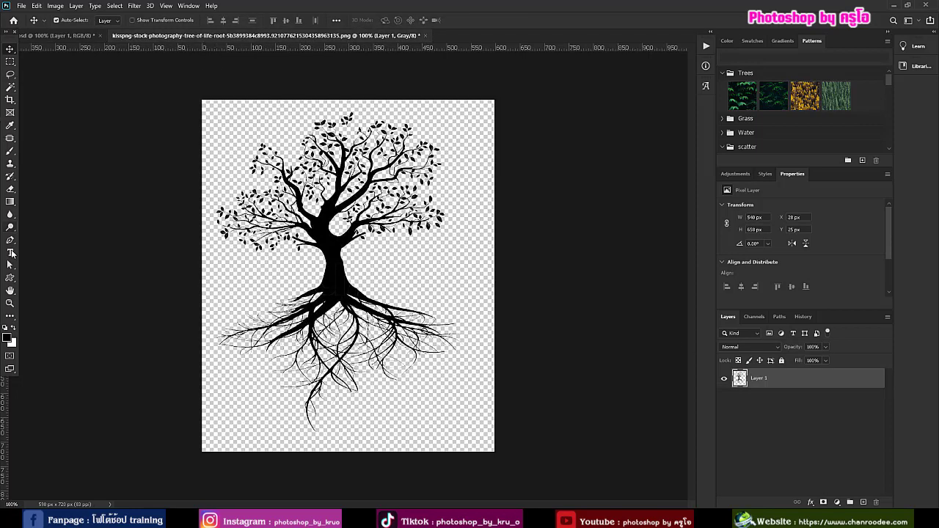
{"action": "left_click", "coordinate": [11, 75]}
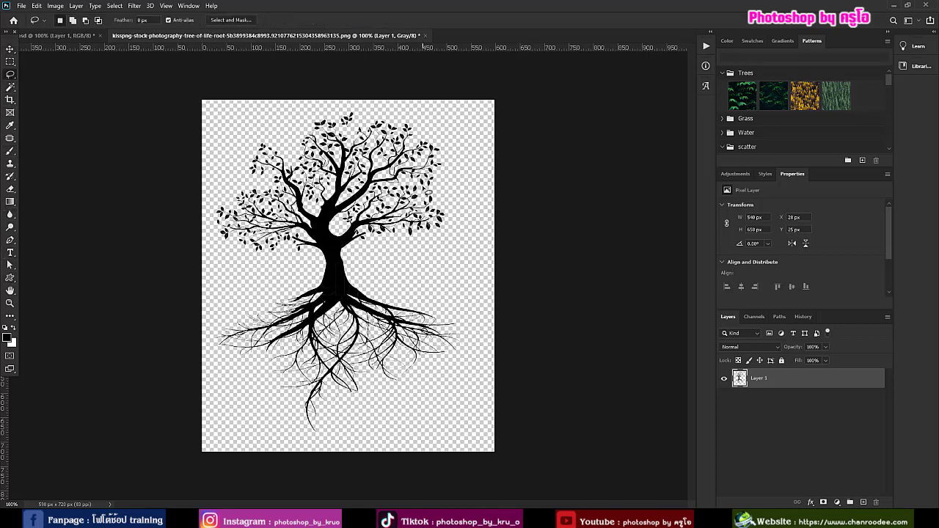
{"action": "left_click", "coordinate": [9, 305]}
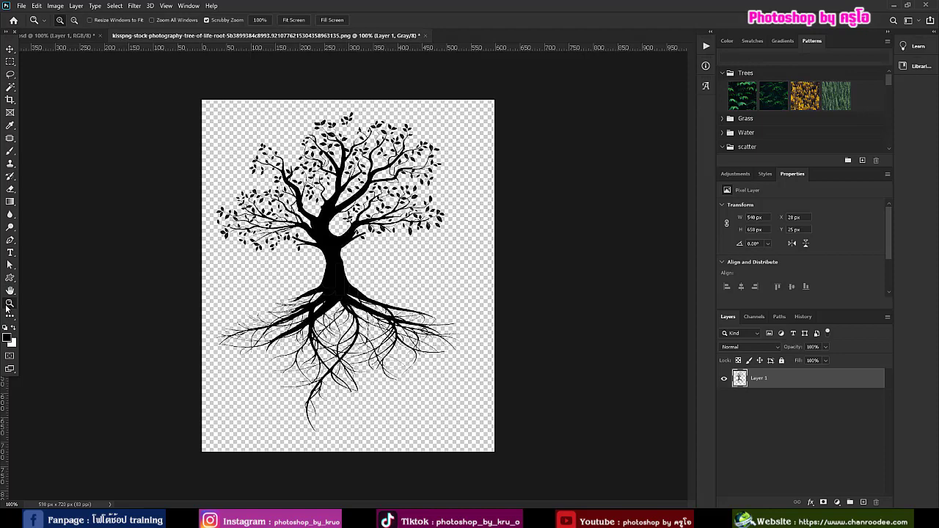
{"action": "left_click", "coordinate": [430, 223]}
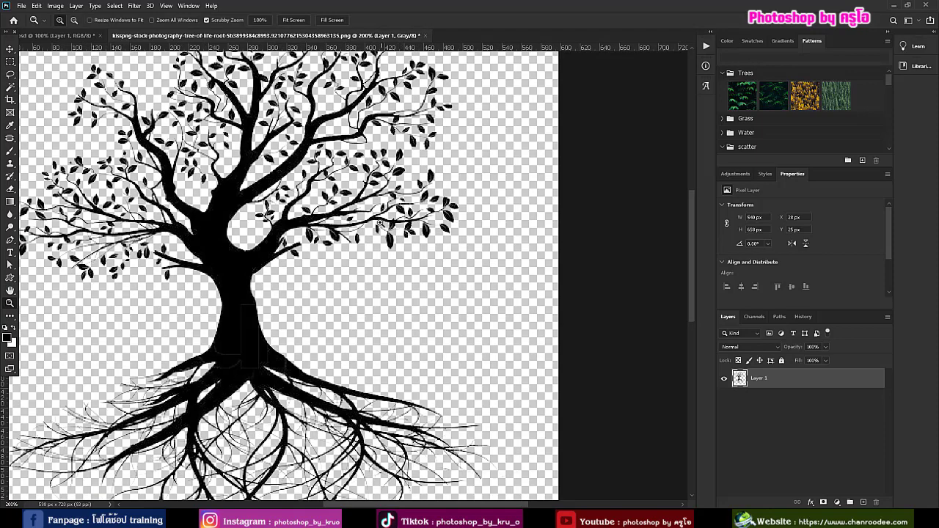
{"action": "left_click", "coordinate": [13, 76]}
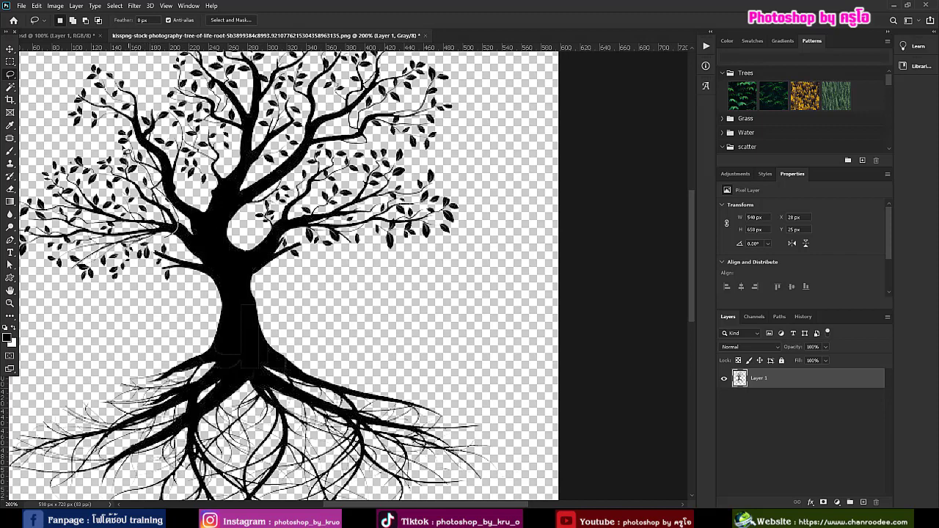
{"action": "left_click_drag", "start_coordinate": [110, 147], "coordinate": [51, 152]}
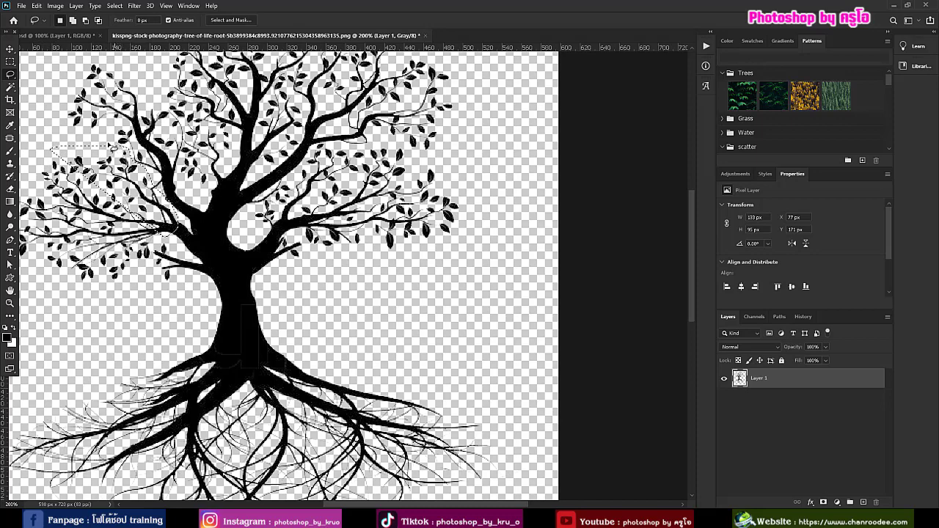
{"action": "left_click_drag", "start_coordinate": [150, 210], "coordinate": [260, 209]}
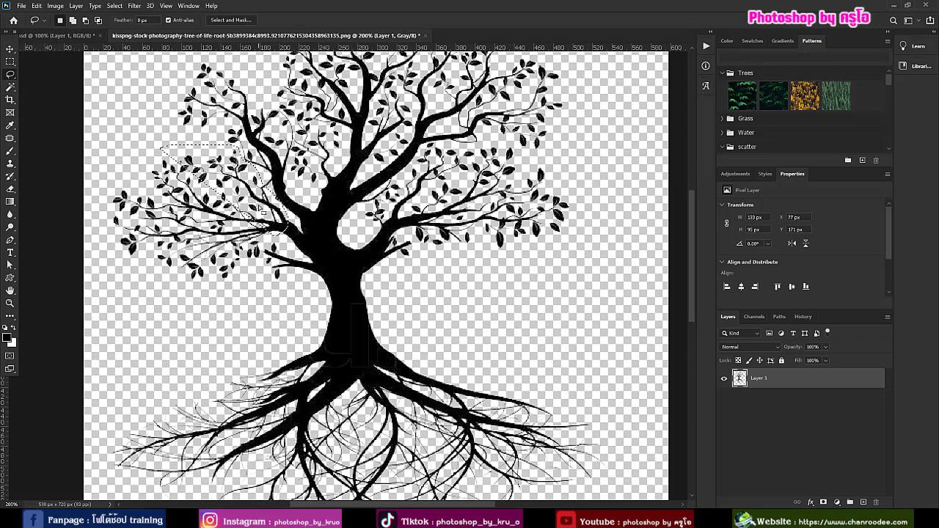
{"action": "key", "text": "ctrl+d"}
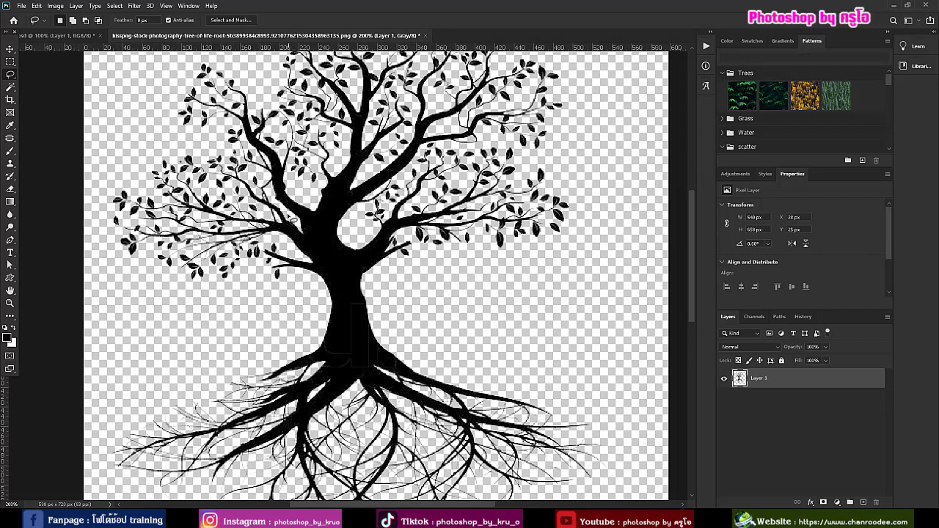
Lasso the lower-left leafy branch cluster of the tree and define it as a brush preset named tree1.
{"action": "mouse_move", "coordinate": [270, 247]}
{"action": "left_mouse_down"}
{"action": "mouse_move", "coordinate": [234, 283]}
{"action": "mouse_move", "coordinate": [168, 292]}
{"action": "mouse_move", "coordinate": [108, 247]}
{"action": "mouse_move", "coordinate": [97, 190]}
{"action": "mouse_move", "coordinate": [114, 152]}
{"action": "mouse_move", "coordinate": [154, 138]}
{"action": "mouse_move", "coordinate": [206, 144]}
{"action": "left_mouse_up"}
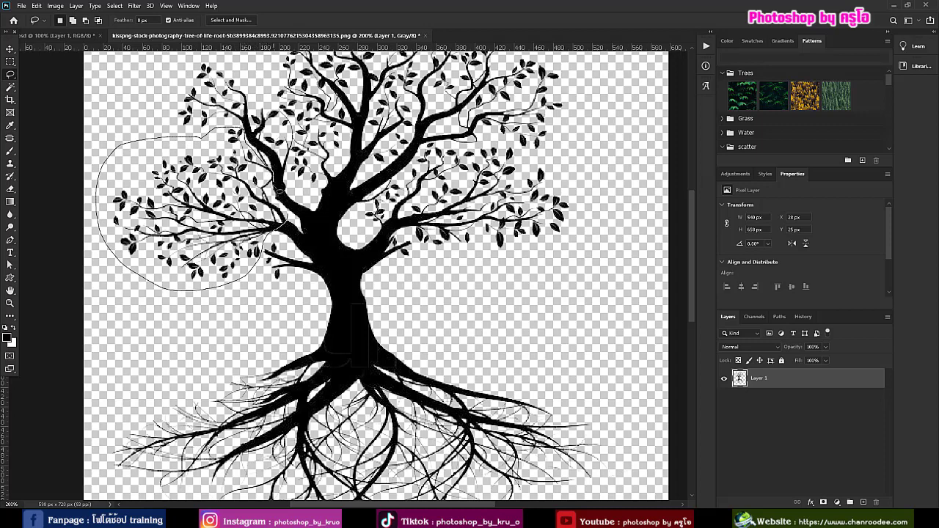
{"action": "left_click_drag", "start_coordinate": [220, 126], "coordinate": [239, 131]}
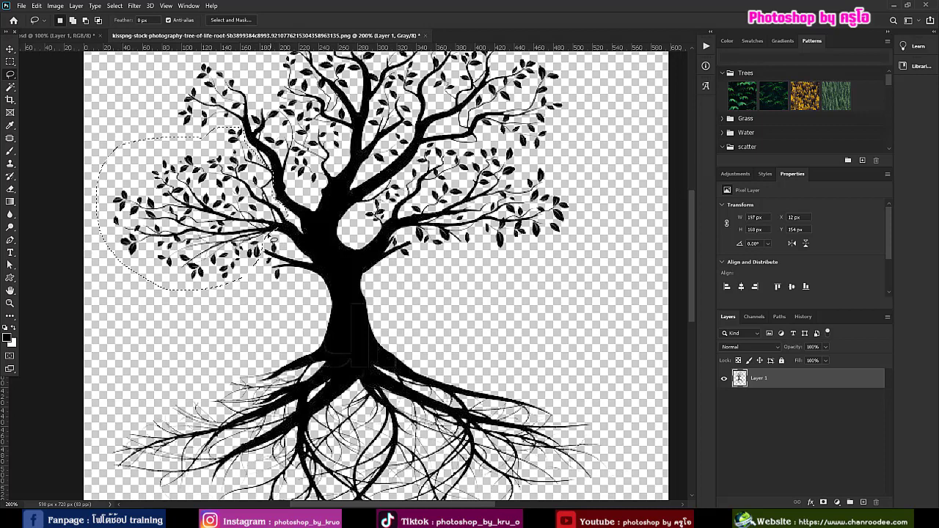
{"action": "left_click", "coordinate": [37, 6]}
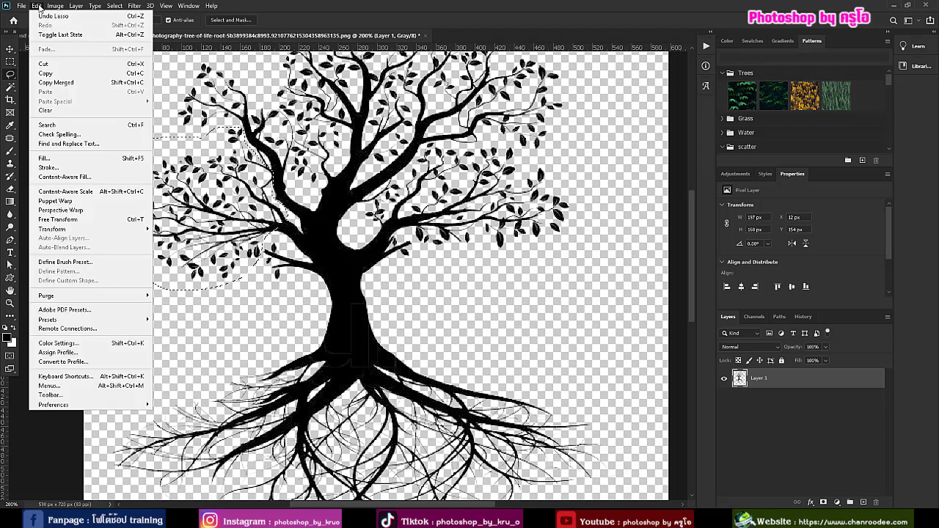
{"action": "left_click", "coordinate": [64, 262]}
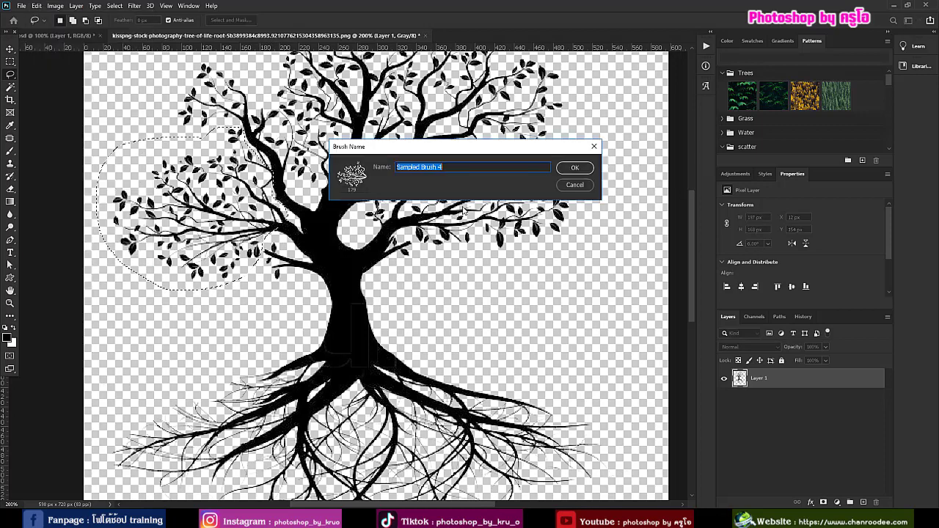
{"action": "type", "text": "tree1"}
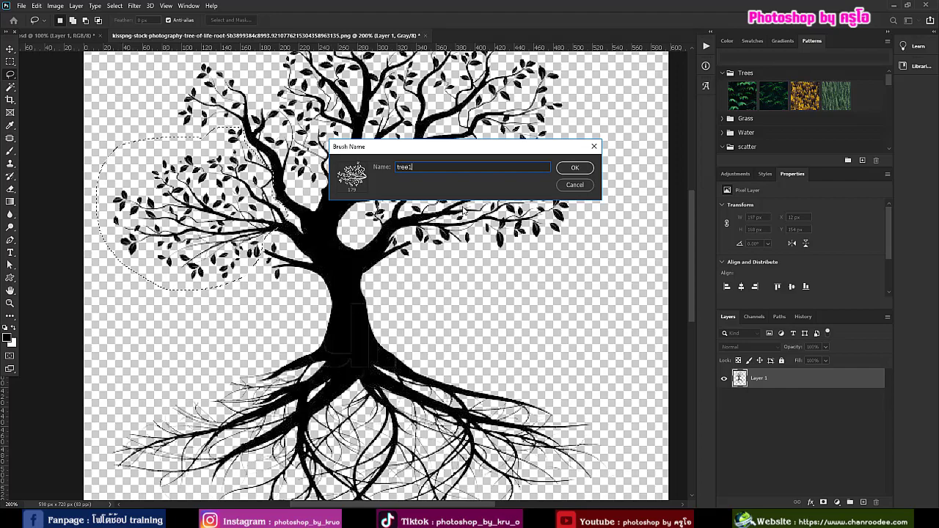
{"action": "key", "text": "Return"}
{"action": "key", "text": "b"}
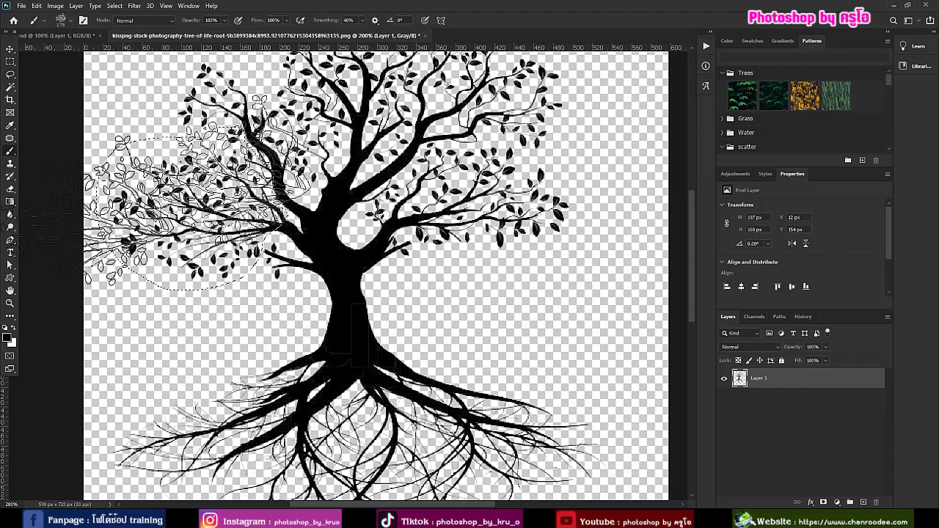
Lasso the tree's whole root system below the trunk and define it as a brush preset named tree2.
{"action": "scroll", "coordinate": [459, 470], "scroll_direction": "down", "scroll_amount": 2}
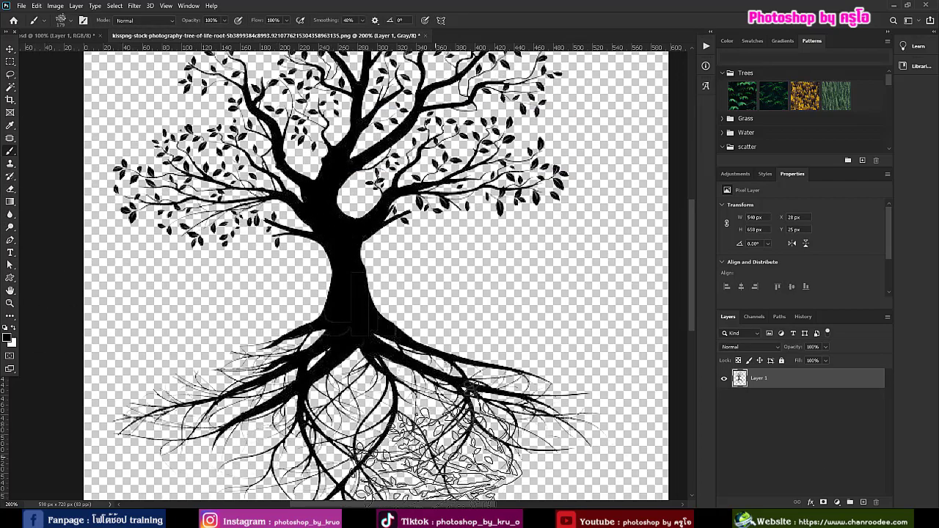
{"action": "scroll", "coordinate": [424, 418], "scroll_direction": "down", "scroll_amount": 4}
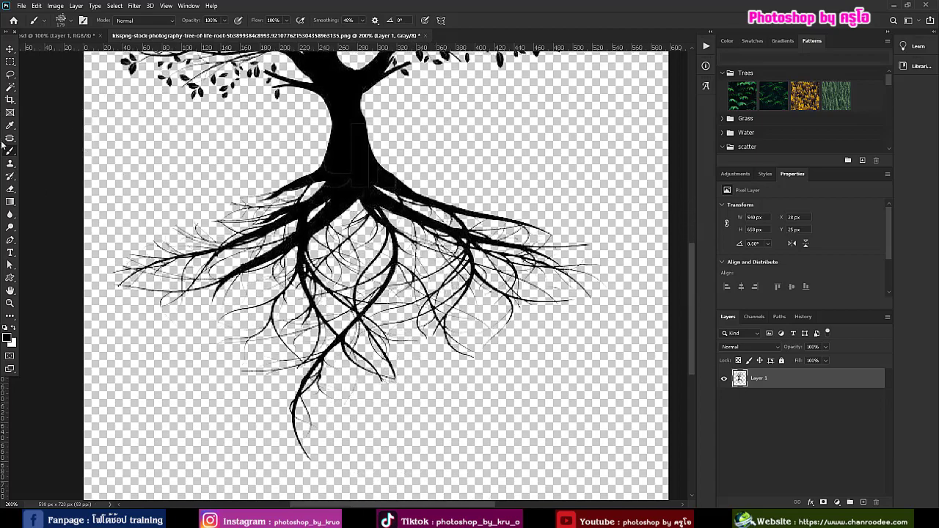
{"action": "left_click", "coordinate": [10, 74]}
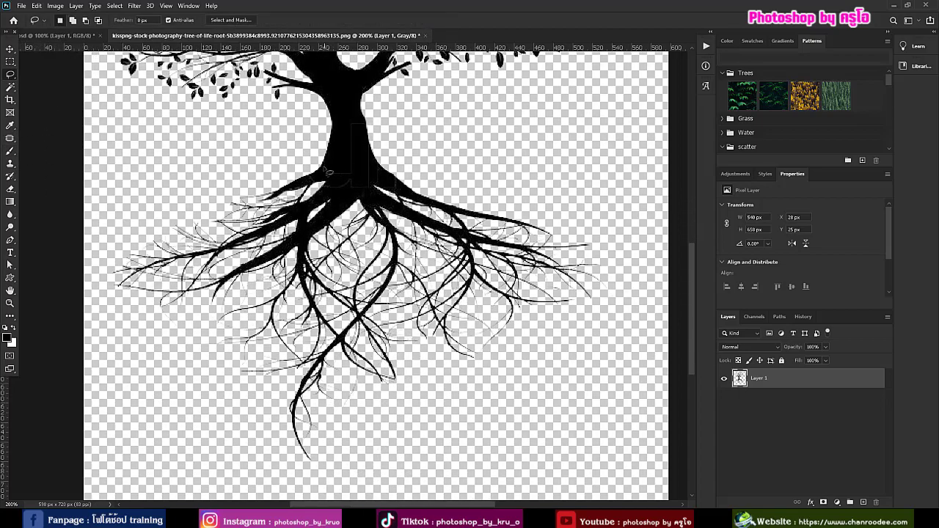
{"action": "mouse_move", "coordinate": [324, 168]}
{"action": "left_mouse_down"}
{"action": "mouse_move", "coordinate": [141, 209]}
{"action": "mouse_move", "coordinate": [98, 280]}
{"action": "mouse_move", "coordinate": [112, 344]}
{"action": "mouse_move", "coordinate": [230, 404]}
{"action": "mouse_move", "coordinate": [272, 466]}
{"action": "mouse_move", "coordinate": [376, 486]}
{"action": "mouse_move", "coordinate": [433, 425]}
{"action": "mouse_move", "coordinate": [590, 339]}
{"action": "mouse_move", "coordinate": [629, 303]}
{"action": "mouse_move", "coordinate": [622, 250]}
{"action": "mouse_move", "coordinate": [581, 219]}
{"action": "mouse_move", "coordinate": [327, 170]}
{"action": "left_mouse_up"}
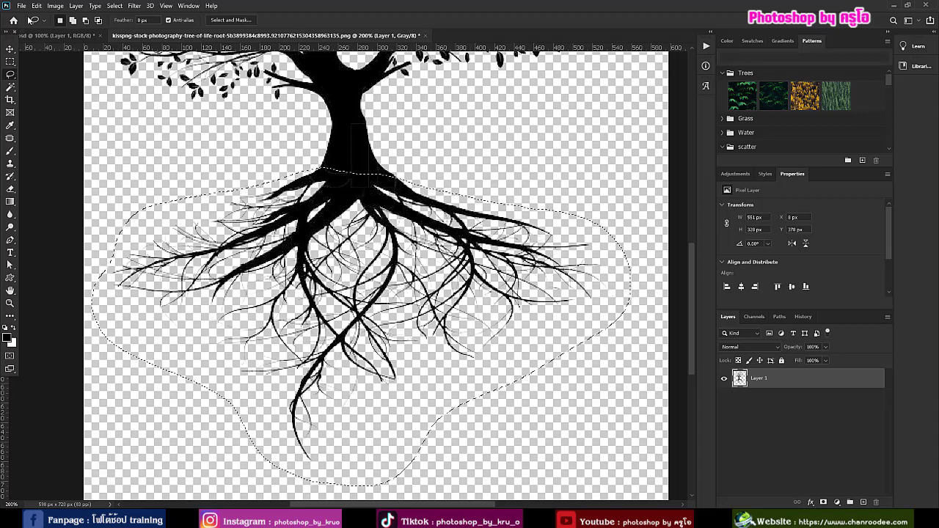
{"action": "left_click", "coordinate": [35, 7]}
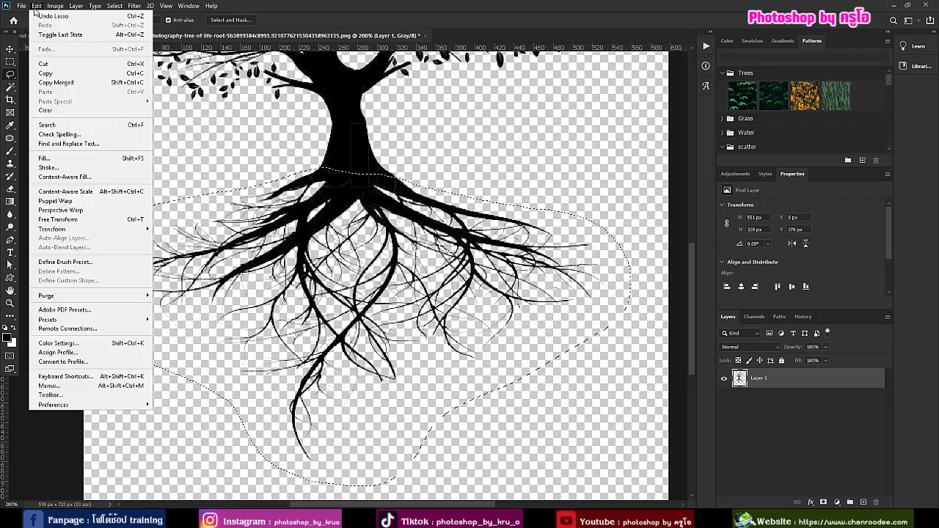
{"action": "left_click", "coordinate": [60, 261]}
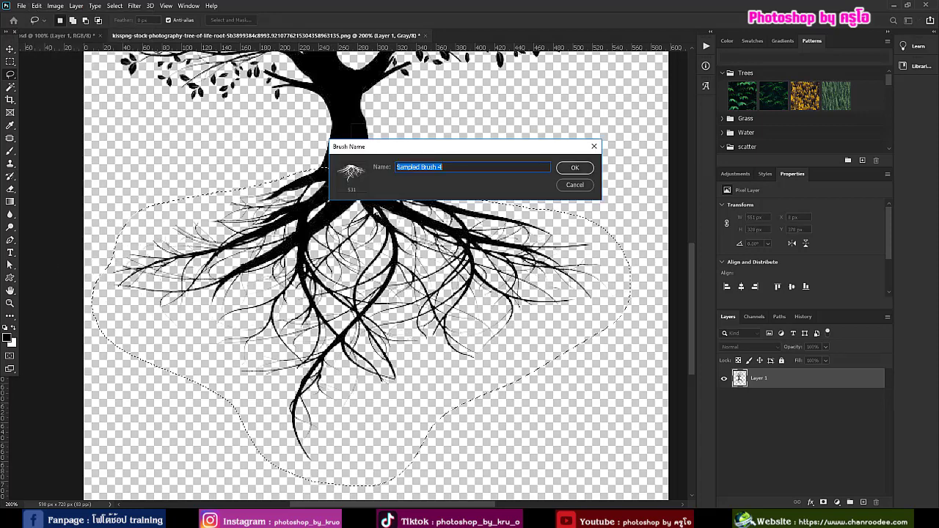
{"action": "type", "text": "tree2"}
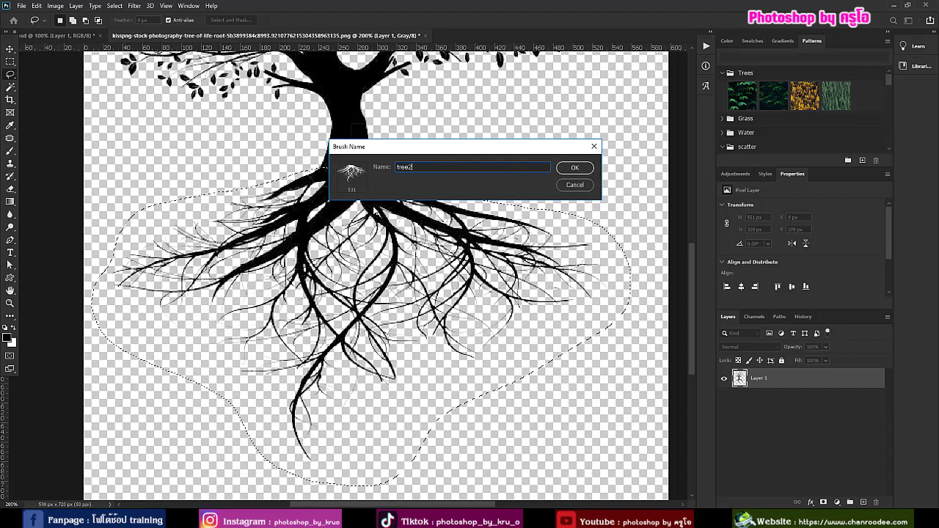
{"action": "key", "text": "Return"}
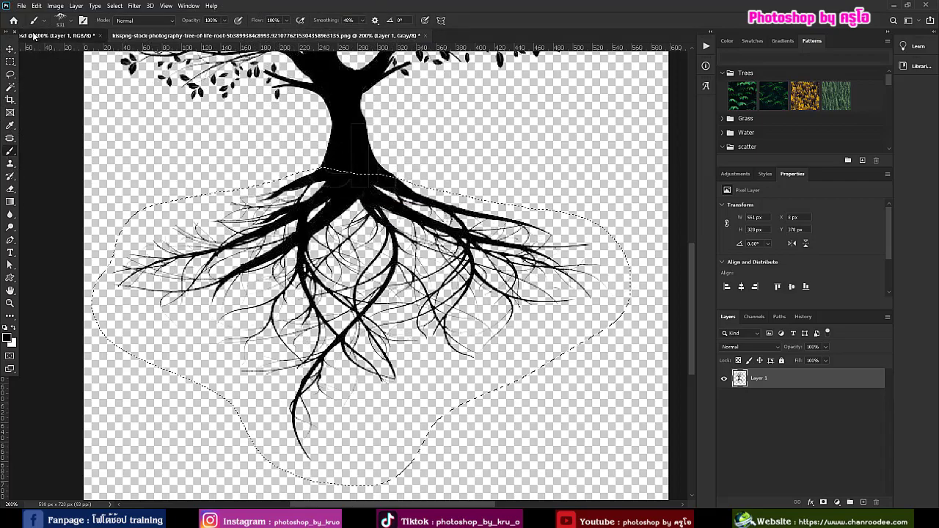
Return to the red-haired woman's document, duplicate Layer 1 twice and hide both copies.
{"action": "left_click", "coordinate": [36, 35]}
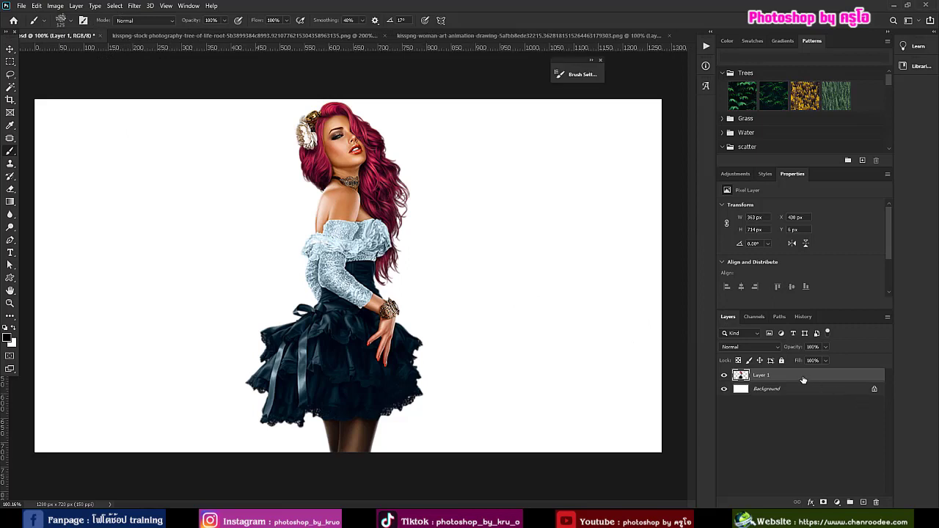
{"action": "key", "text": "ctrl+j"}
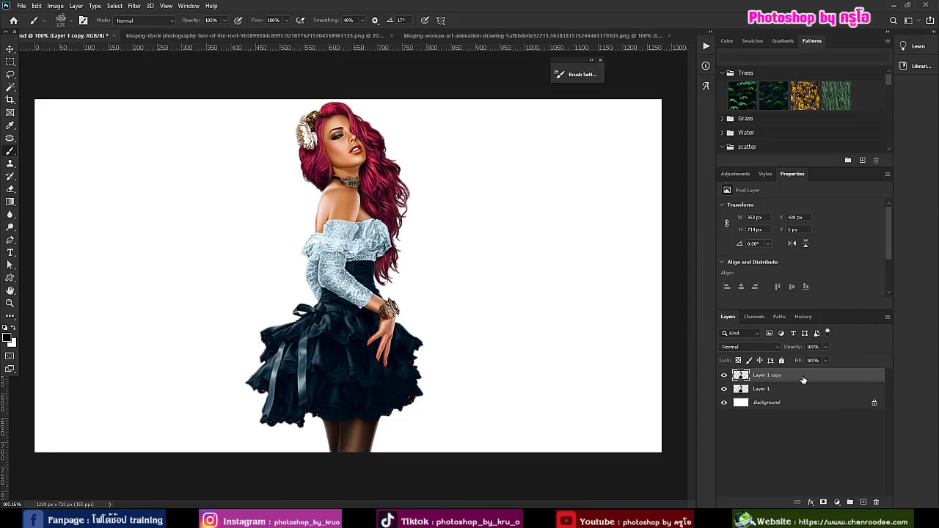
{"action": "key", "text": "ctrl+j"}
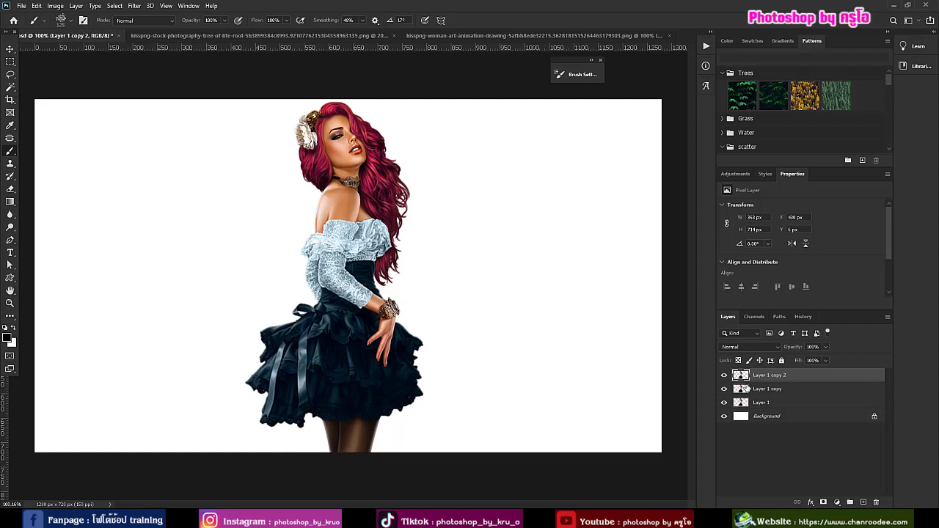
{"action": "left_click", "coordinate": [723, 374]}
{"action": "left_click", "coordinate": [723, 389]}
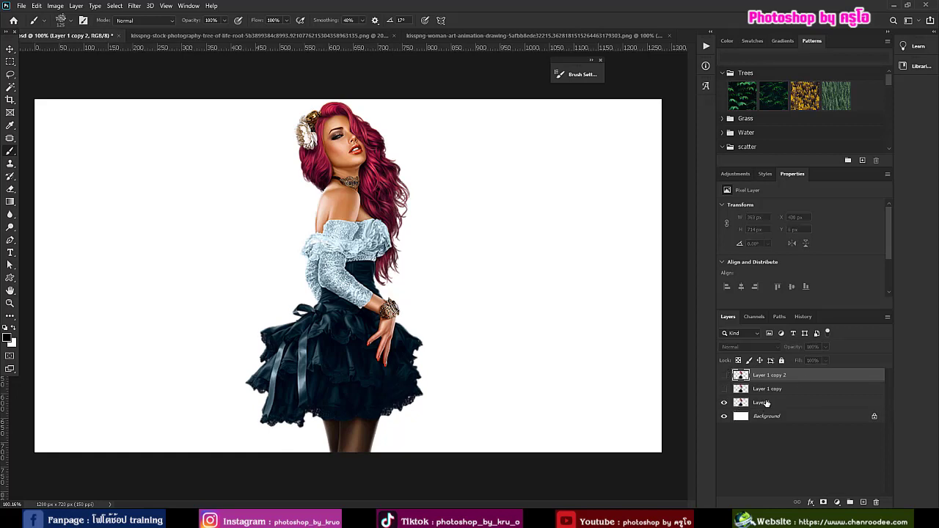
Open Layer 1 in the Liquify filter and push the woman's red hair outward to the right with the size 70 Forward Warp brush.
{"action": "left_click", "coordinate": [766, 402]}
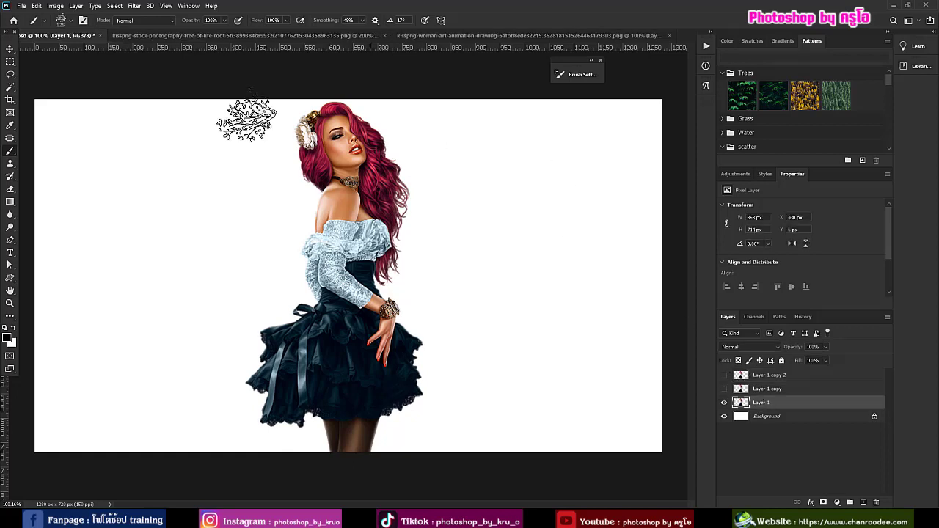
{"action": "left_click", "coordinate": [133, 7]}
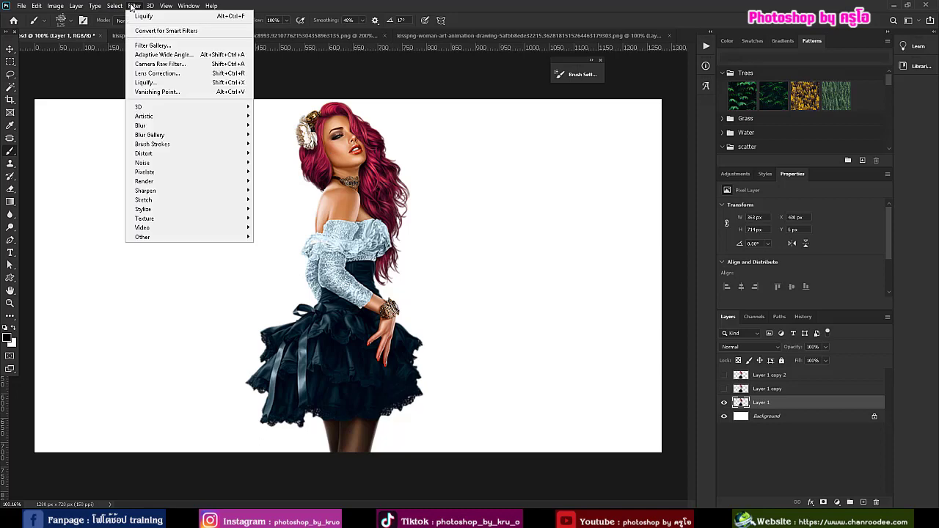
{"action": "left_click", "coordinate": [173, 82]}
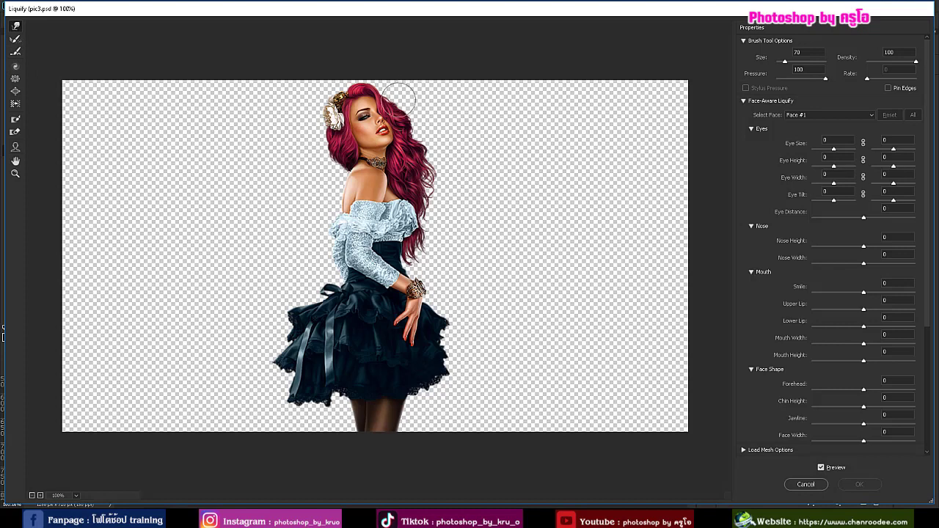
{"action": "left_click_drag", "start_coordinate": [399, 99], "coordinate": [457, 98]}
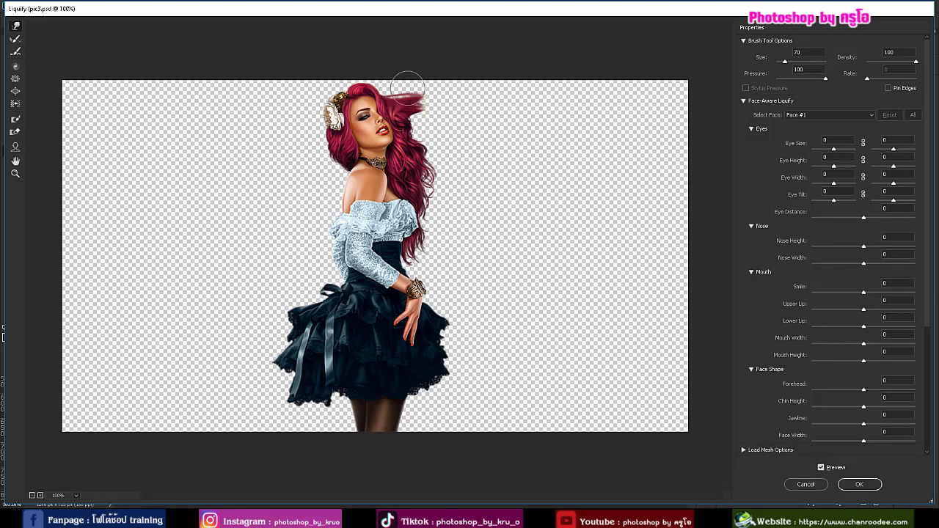
{"action": "left_click_drag", "start_coordinate": [394, 92], "coordinate": [473, 77]}
{"action": "left_click_drag", "start_coordinate": [422, 109], "coordinate": [469, 124]}
{"action": "mouse_move", "coordinate": [417, 145]}
{"action": "left_mouse_down"}
{"action": "mouse_move", "coordinate": [483, 127]}
{"action": "mouse_move", "coordinate": [428, 126]}
{"action": "mouse_move", "coordinate": [488, 113]}
{"action": "mouse_move", "coordinate": [418, 132]}
{"action": "mouse_move", "coordinate": [474, 110]}
{"action": "mouse_move", "coordinate": [429, 128]}
{"action": "mouse_move", "coordinate": [502, 127]}
{"action": "mouse_move", "coordinate": [424, 150]}
{"action": "mouse_move", "coordinate": [495, 152]}
{"action": "left_mouse_up"}
{"action": "left_click_drag", "start_coordinate": [424, 175], "coordinate": [523, 178]}
{"action": "mouse_move", "coordinate": [390, 97]}
{"action": "left_mouse_down"}
{"action": "mouse_move", "coordinate": [407, 71]}
{"action": "mouse_move", "coordinate": [438, 77]}
{"action": "left_mouse_up"}
{"action": "left_click_drag", "start_coordinate": [384, 80], "coordinate": [536, 93]}
Enlarge the Liquify brush to 100 and stretch the hair into a wide cape reaching the right canvas edge and down to skirt level.
{"action": "key", "text": "bracketright"}
{"action": "key", "text": "bracketright"}
{"action": "key", "text": "bracketright"}
{"action": "mouse_move", "coordinate": [464, 122]}
{"action": "left_mouse_down"}
{"action": "mouse_move", "coordinate": [678, 81]}
{"action": "mouse_move", "coordinate": [697, 92]}
{"action": "left_mouse_up"}
{"action": "left_click_drag", "start_coordinate": [495, 125], "coordinate": [671, 132]}
{"action": "mouse_move", "coordinate": [477, 139]}
{"action": "left_mouse_down"}
{"action": "mouse_move", "coordinate": [591, 165]}
{"action": "mouse_move", "coordinate": [514, 198]}
{"action": "left_mouse_up"}
{"action": "left_click_drag", "start_coordinate": [440, 172], "coordinate": [473, 231]}
{"action": "left_click_drag", "start_coordinate": [433, 191], "coordinate": [452, 240]}
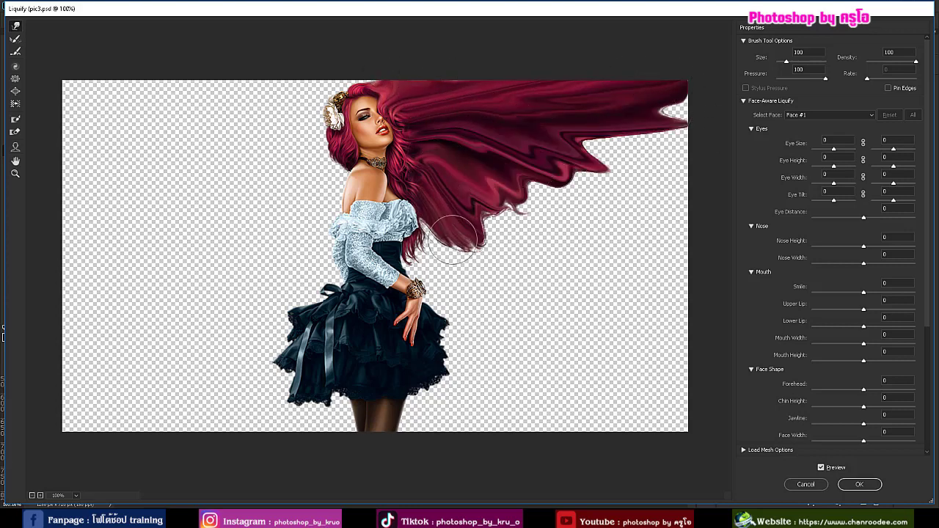
{"action": "left_click_drag", "start_coordinate": [484, 198], "coordinate": [586, 282]}
{"action": "left_click_drag", "start_coordinate": [568, 150], "coordinate": [656, 163]}
{"action": "left_click_drag", "start_coordinate": [579, 176], "coordinate": [638, 234]}
{"action": "left_click_drag", "start_coordinate": [455, 238], "coordinate": [494, 304]}
{"action": "mouse_move", "coordinate": [432, 220]}
{"action": "left_mouse_down"}
{"action": "mouse_move", "coordinate": [458, 261]}
{"action": "mouse_move", "coordinate": [572, 283]}
{"action": "left_mouse_up"}
{"action": "left_click_drag", "start_coordinate": [605, 198], "coordinate": [671, 201]}
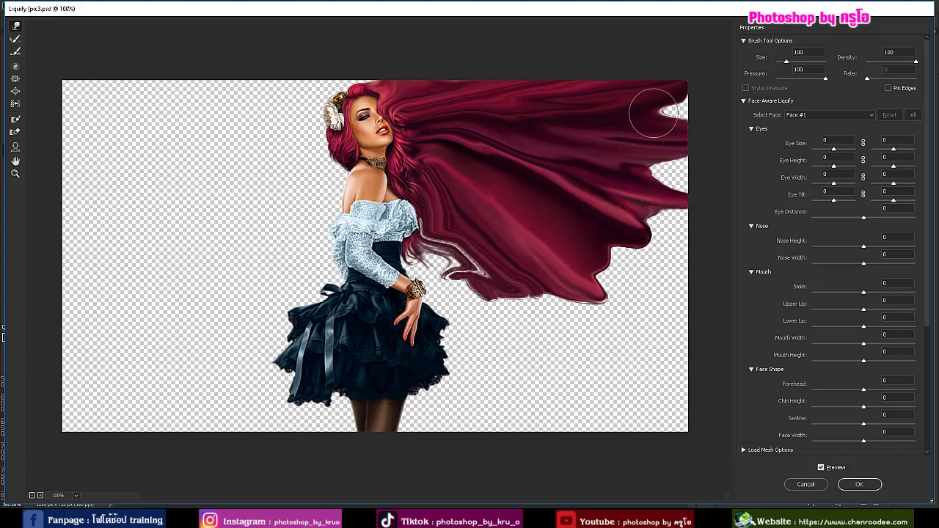
{"action": "left_click_drag", "start_coordinate": [653, 113], "coordinate": [692, 116]}
{"action": "left_click_drag", "start_coordinate": [637, 213], "coordinate": [658, 271]}
{"action": "left_click_drag", "start_coordinate": [586, 254], "coordinate": [605, 287]}
Stretch the woman's dark skirt outward into a wide train reaching the left and bottom canvas edges with the size 100 Forward Warp brush.
{"action": "left_click_drag", "start_coordinate": [306, 318], "coordinate": [76, 329]}
{"action": "left_click_drag", "start_coordinate": [297, 367], "coordinate": [176, 367]}
{"action": "left_click_drag", "start_coordinate": [253, 330], "coordinate": [205, 261]}
{"action": "left_click_drag", "start_coordinate": [315, 311], "coordinate": [263, 237]}
{"action": "left_click_drag", "start_coordinate": [271, 283], "coordinate": [181, 223]}
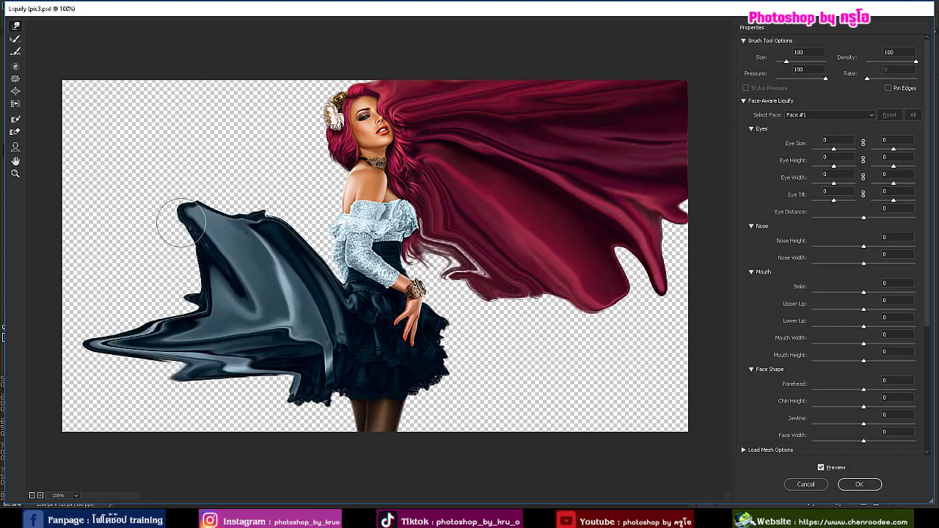
{"action": "left_click_drag", "start_coordinate": [213, 275], "coordinate": [125, 245]}
{"action": "left_click_drag", "start_coordinate": [178, 303], "coordinate": [80, 304]}
{"action": "left_click_drag", "start_coordinate": [180, 337], "coordinate": [88, 373]}
{"action": "mouse_move", "coordinate": [269, 380]}
{"action": "left_mouse_down"}
{"action": "mouse_move", "coordinate": [236, 377]}
{"action": "mouse_move", "coordinate": [121, 407]}
{"action": "left_mouse_up"}
{"action": "left_click_drag", "start_coordinate": [220, 367], "coordinate": [87, 407]}
{"action": "left_click_drag", "start_coordinate": [291, 376], "coordinate": [203, 440]}
{"action": "left_click_drag", "start_coordinate": [315, 387], "coordinate": [271, 441]}
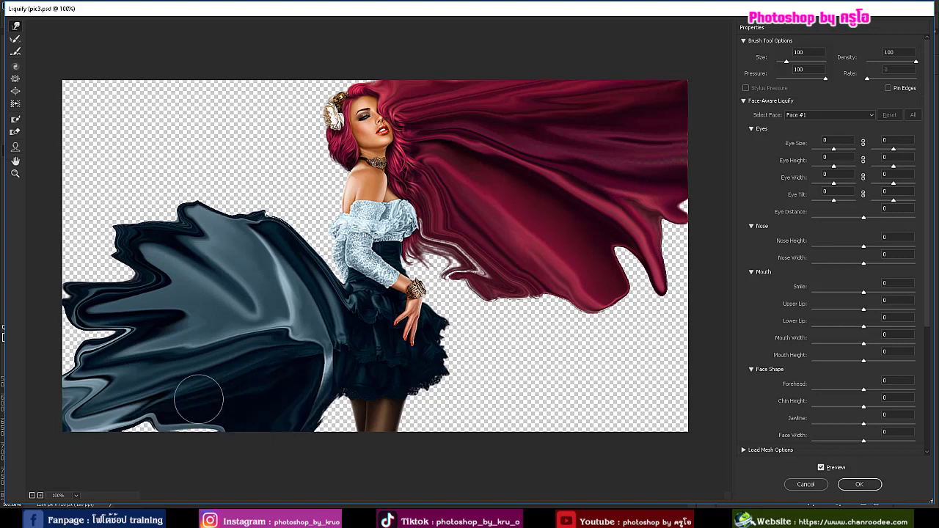
Fill the train's edge gaps, raise its upper outline, pull the back of the sleeve outward, and apply the Liquify filter.
{"action": "left_click_drag", "start_coordinate": [199, 399], "coordinate": [192, 434]}
{"action": "left_click_drag", "start_coordinate": [155, 335], "coordinate": [86, 334]}
{"action": "left_click_drag", "start_coordinate": [110, 301], "coordinate": [77, 253]}
{"action": "left_click_drag", "start_coordinate": [152, 245], "coordinate": [92, 220]}
{"action": "left_click_drag", "start_coordinate": [153, 220], "coordinate": [121, 212]}
{"action": "left_click_drag", "start_coordinate": [256, 228], "coordinate": [228, 202]}
{"action": "left_click_drag", "start_coordinate": [194, 220], "coordinate": [147, 164]}
{"action": "left_click_drag", "start_coordinate": [203, 315], "coordinate": [97, 287]}
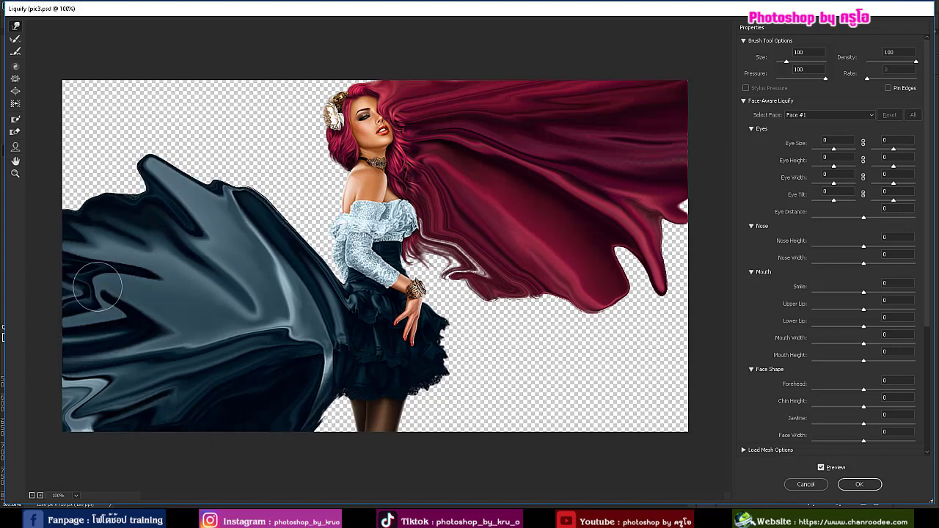
{"action": "left_click_drag", "start_coordinate": [112, 374], "coordinate": [90, 389]}
{"action": "left_click_drag", "start_coordinate": [196, 377], "coordinate": [108, 420]}
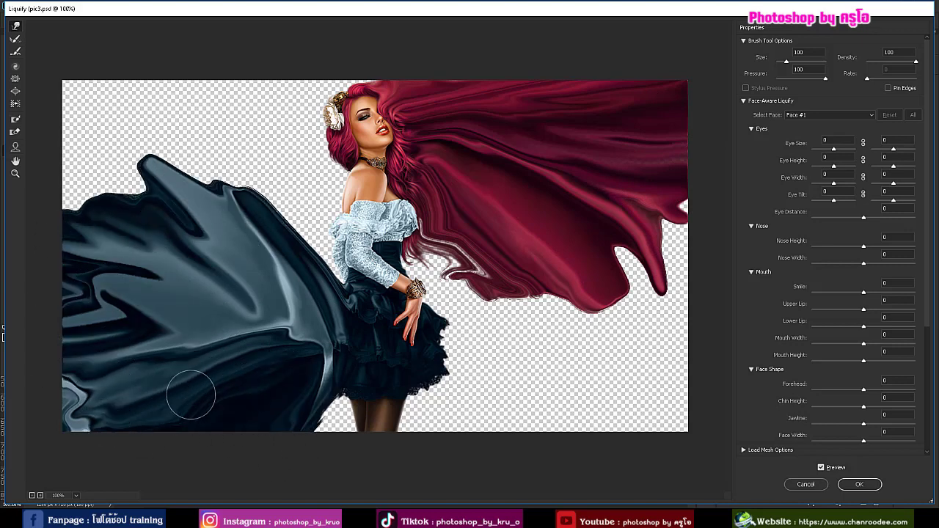
{"action": "mouse_move", "coordinate": [342, 278]}
{"action": "left_mouse_down"}
{"action": "mouse_move", "coordinate": [293, 261]}
{"action": "mouse_move", "coordinate": [304, 256]}
{"action": "mouse_move", "coordinate": [295, 217]}
{"action": "mouse_move", "coordinate": [275, 212]}
{"action": "left_mouse_up"}
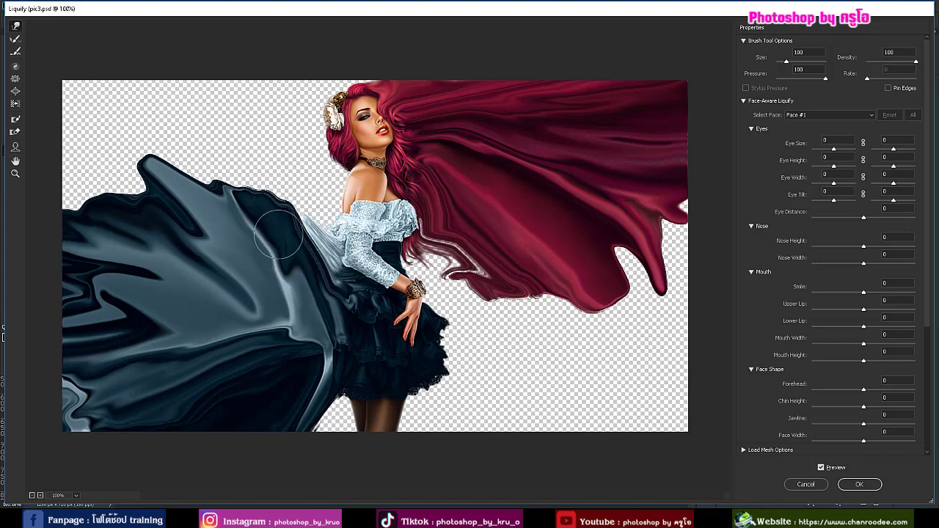
{"action": "left_click", "coordinate": [866, 484]}
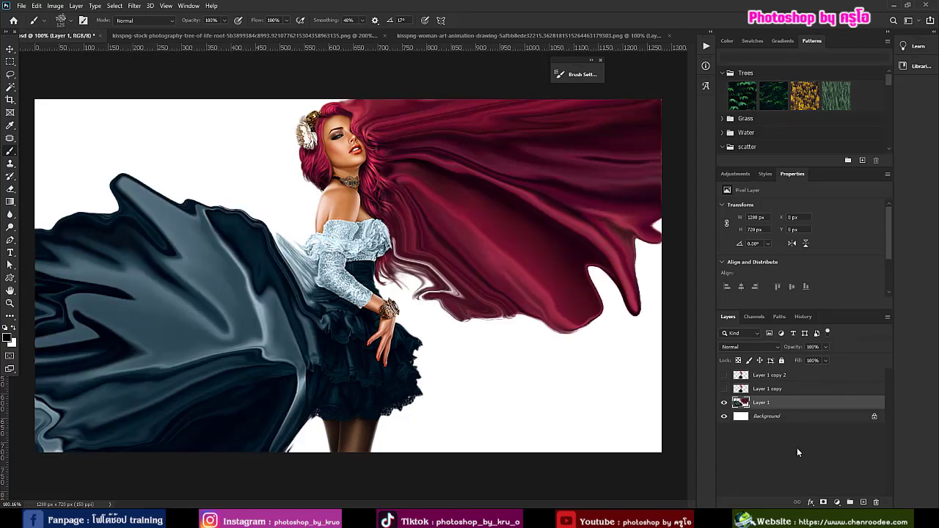
Add a layer mask to Layer 1, fill it with black, and set the mask density to 42%.
{"action": "left_click", "coordinate": [824, 503]}
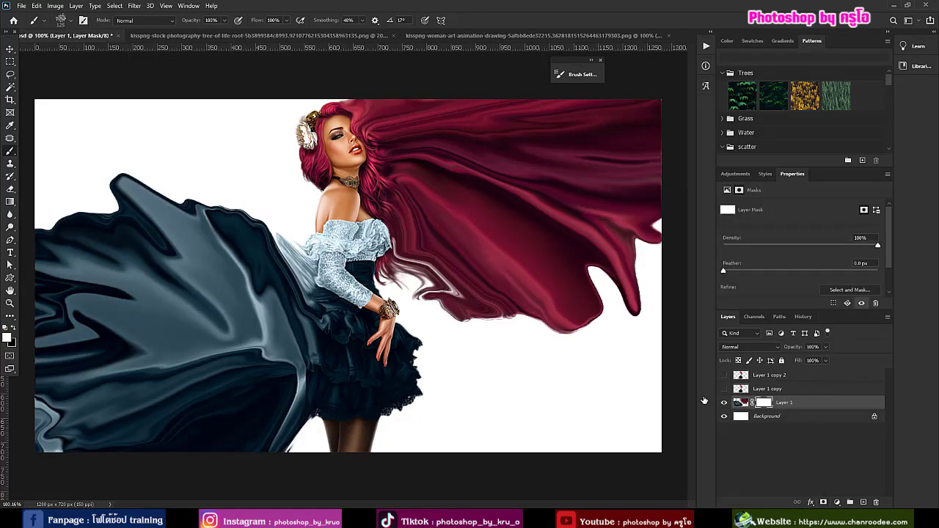
{"action": "left_click", "coordinate": [13, 329]}
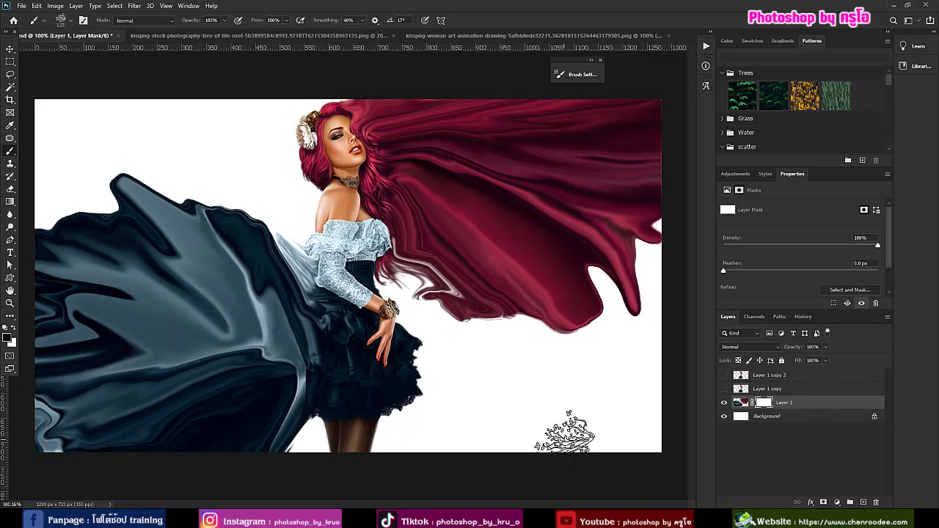
{"action": "key", "text": "alt+BackSpace"}
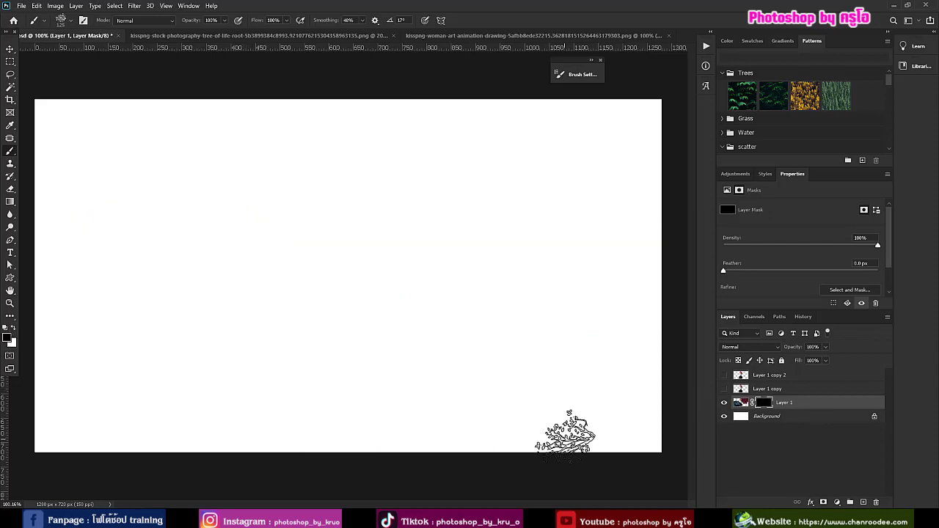
{"action": "left_click", "coordinate": [806, 246]}
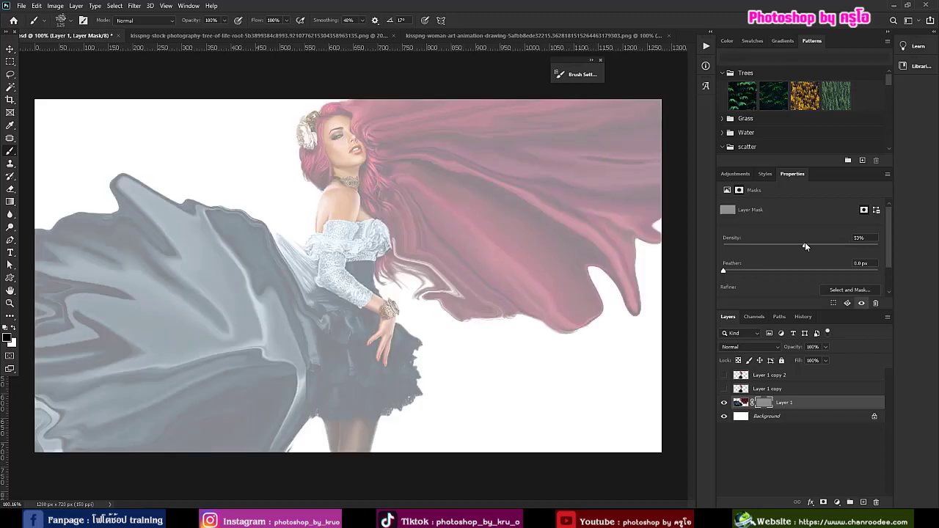
{"action": "left_click_drag", "start_coordinate": [803, 246], "coordinate": [788, 246]}
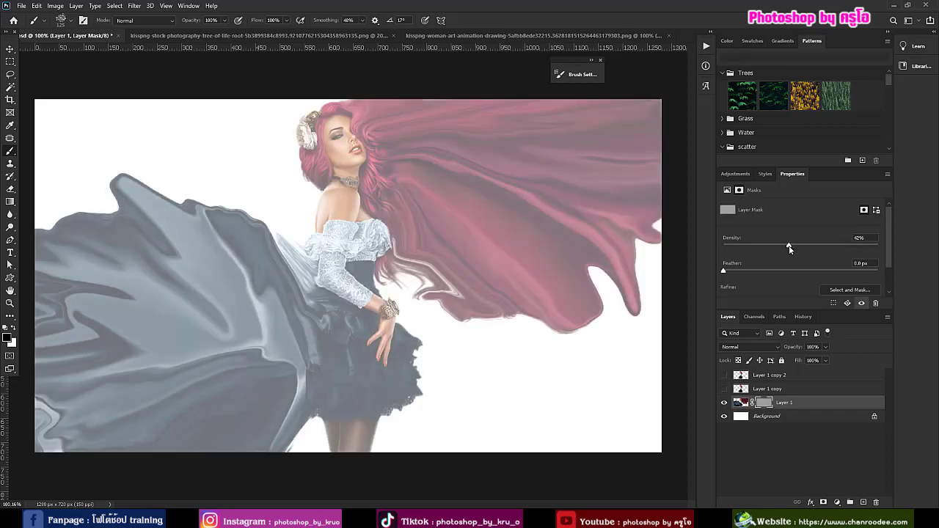
Choose the 531 px tree2 root brush and set its spacing to 139% and angle to 93°.
{"action": "left_click", "coordinate": [63, 21]}
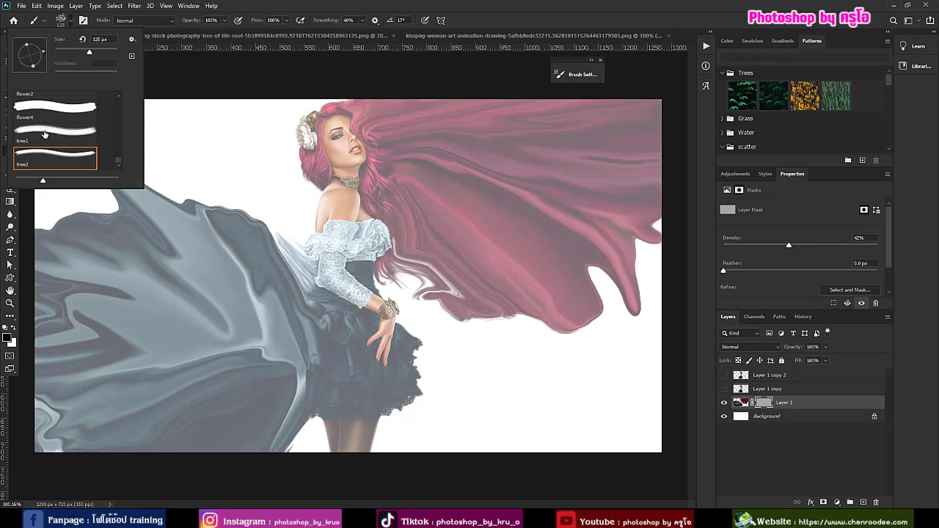
{"action": "left_click", "coordinate": [44, 134]}
{"action": "left_click", "coordinate": [84, 20]}
{"action": "left_click", "coordinate": [85, 20]}
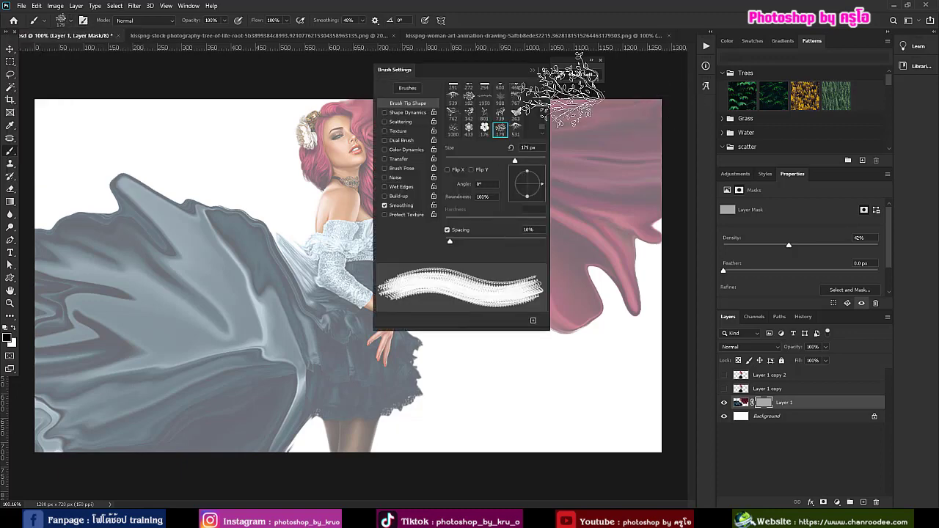
{"action": "mouse_move", "coordinate": [563, 48]}
{"action": "left_mouse_down"}
{"action": "mouse_move", "coordinate": [792, 44]}
{"action": "mouse_move", "coordinate": [678, 41]}
{"action": "left_mouse_up"}
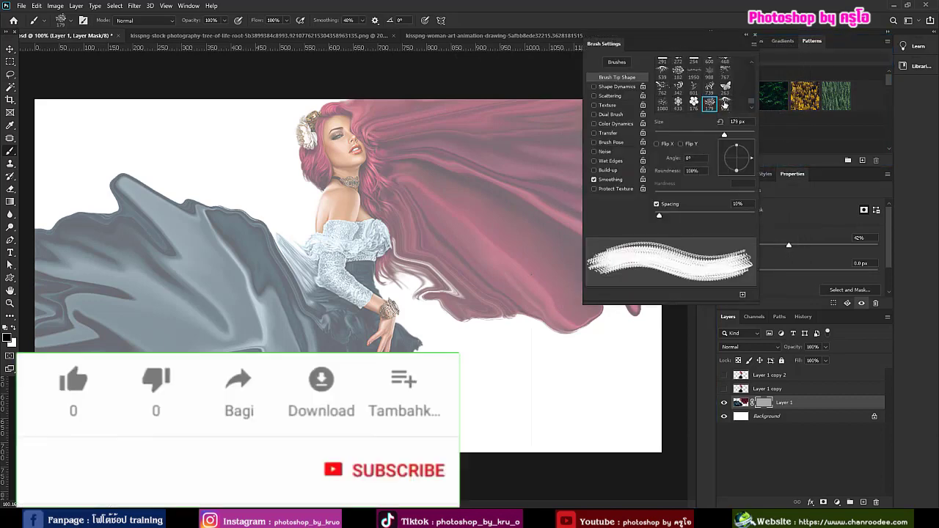
{"action": "left_click", "coordinate": [724, 105]}
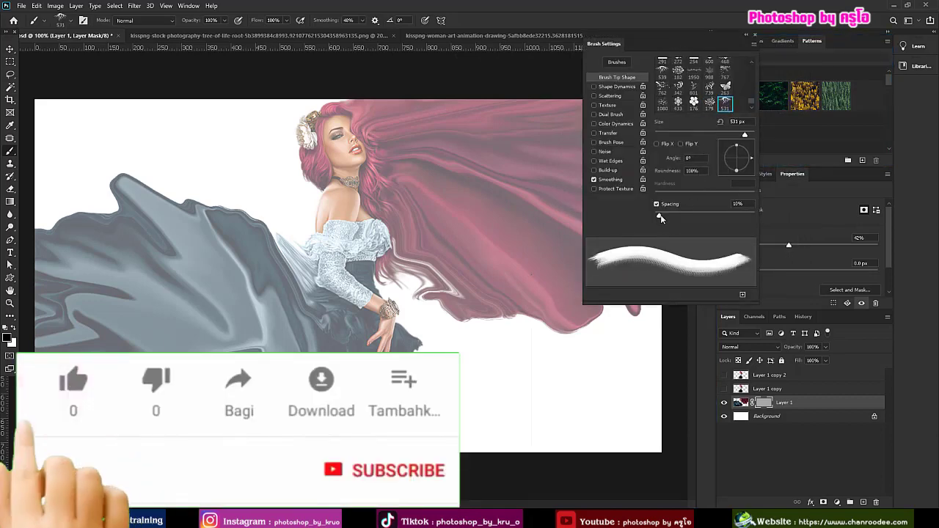
{"action": "left_click_drag", "start_coordinate": [659, 215], "coordinate": [715, 218]}
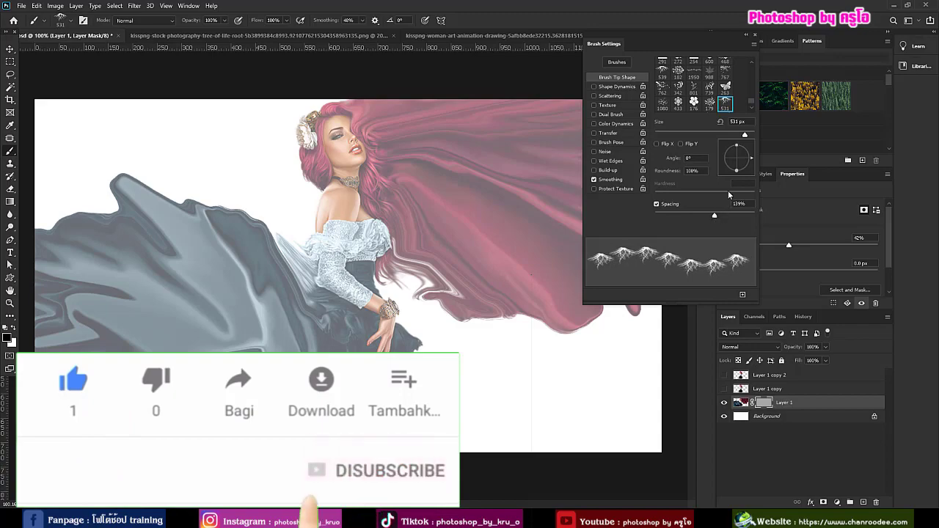
{"action": "mouse_move", "coordinate": [748, 159]}
{"action": "left_mouse_down"}
{"action": "mouse_move", "coordinate": [739, 169]}
{"action": "mouse_move", "coordinate": [742, 147]}
{"action": "left_mouse_up"}
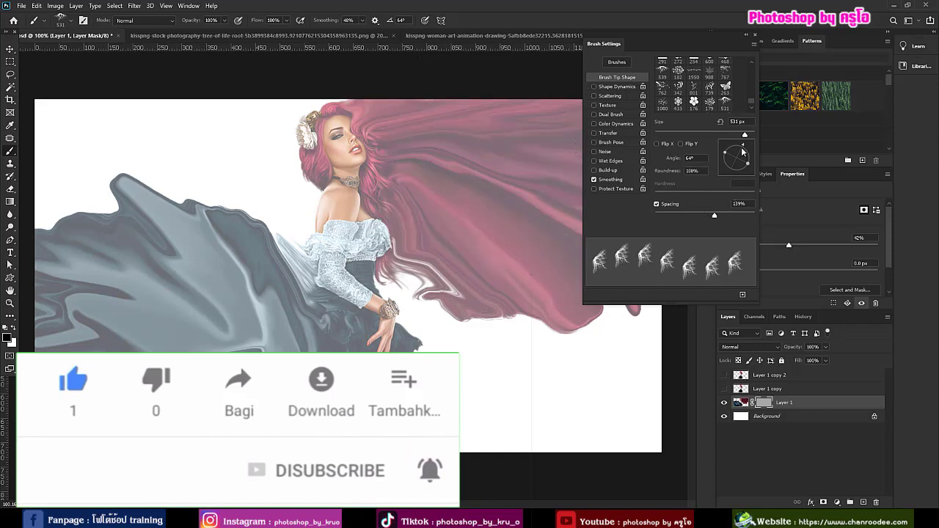
{"action": "left_click_drag", "start_coordinate": [742, 151], "coordinate": [734, 144]}
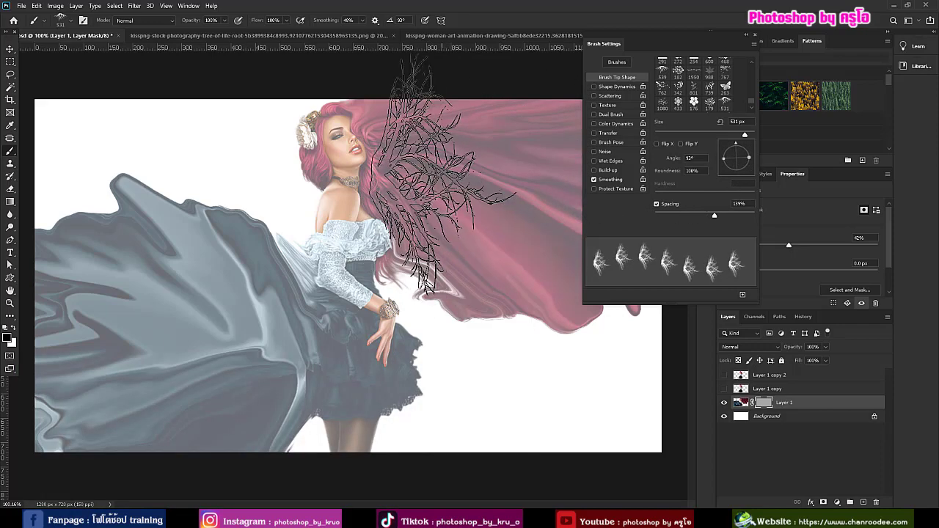
Paint white root stamps on Layer 1's mask behind the hair, using a 400 px tip at 93° and another angled at 67°.
{"action": "key", "text": "bracketleft"}
{"action": "key", "text": "bracketleft"}
{"action": "key", "text": "bracketleft"}
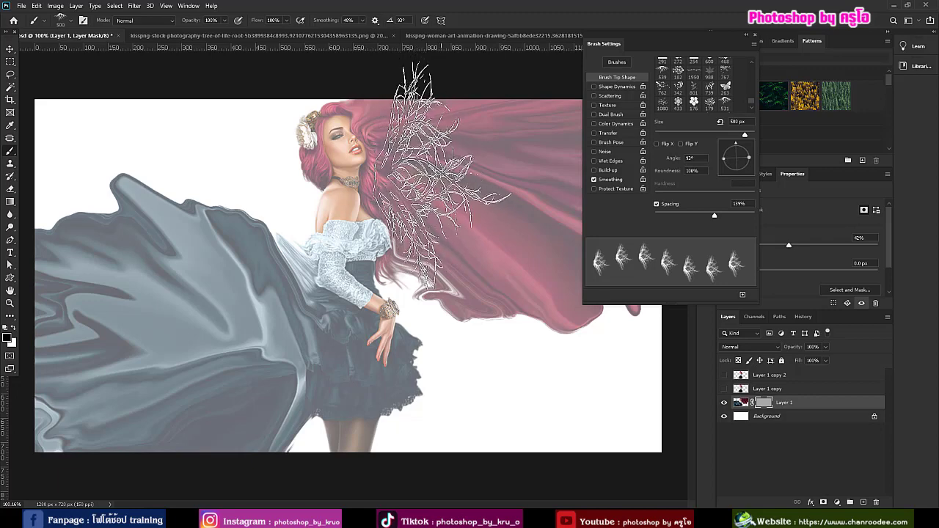
{"action": "key", "text": "bracketright"}
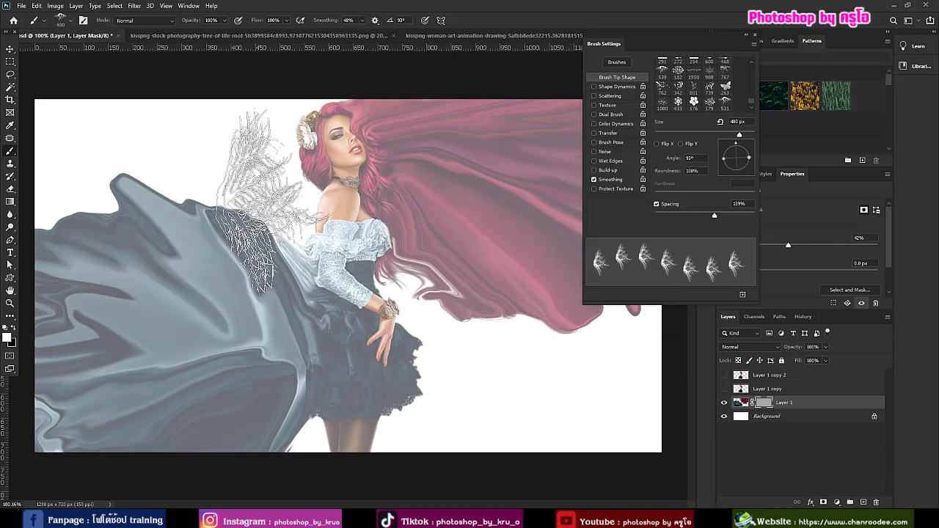
{"action": "left_click", "coordinate": [441, 191]}
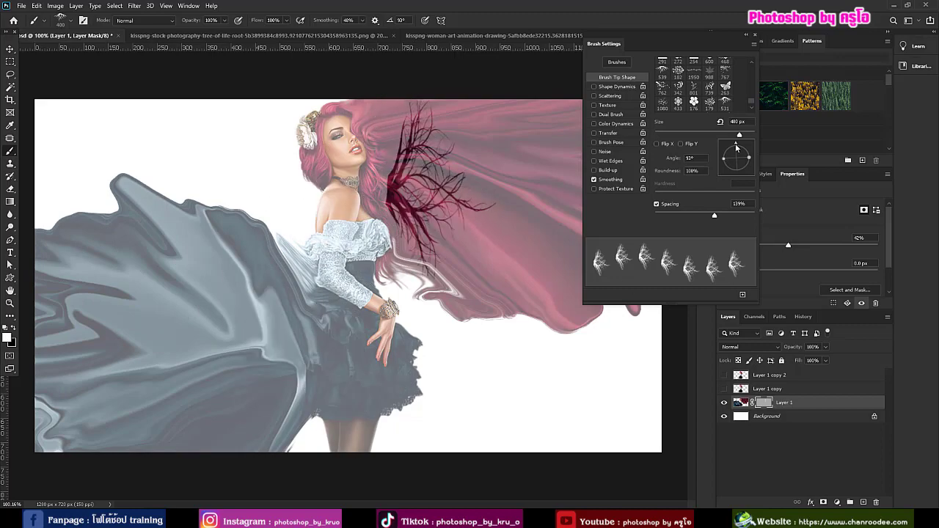
{"action": "mouse_move", "coordinate": [736, 144]}
{"action": "left_mouse_down"}
{"action": "mouse_move", "coordinate": [725, 149]}
{"action": "mouse_move", "coordinate": [767, 138]}
{"action": "left_mouse_up"}
{"action": "left_click", "coordinate": [405, 101]}
{"action": "key", "text": "bracketleft"}
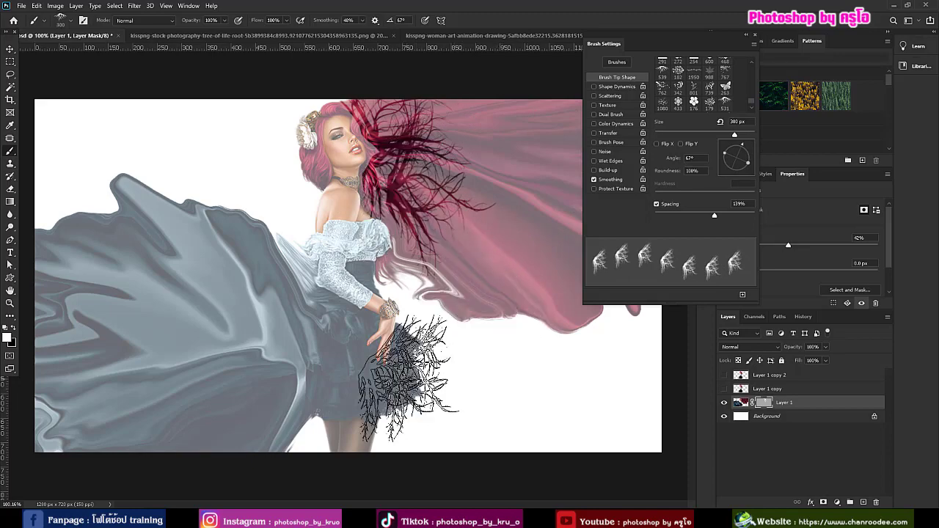
Stamp roots on the mask behind the skirt, with the tip at -100° and a smaller 250 px stamp at -89°.
{"action": "mouse_move", "coordinate": [742, 145]}
{"action": "left_mouse_down"}
{"action": "mouse_move", "coordinate": [723, 153]}
{"action": "mouse_move", "coordinate": [734, 173]}
{"action": "left_mouse_up"}
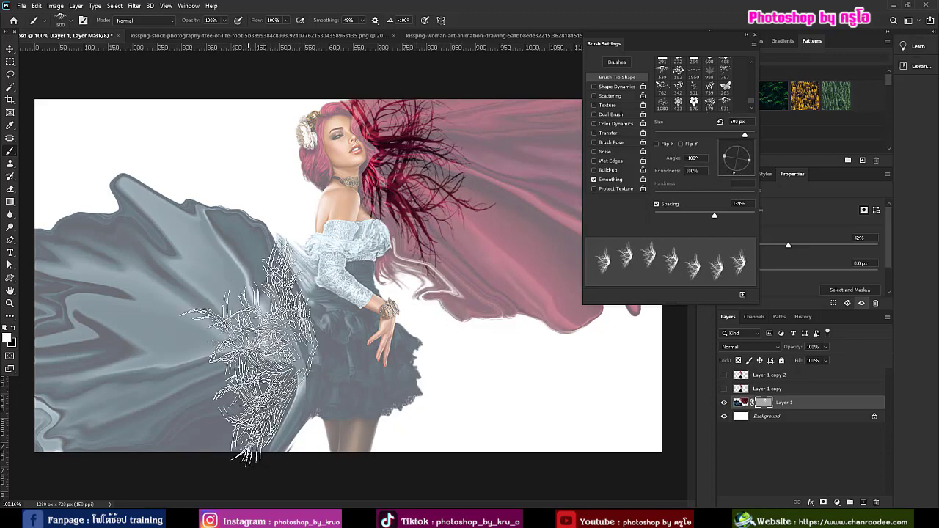
{"action": "left_click", "coordinate": [238, 323]}
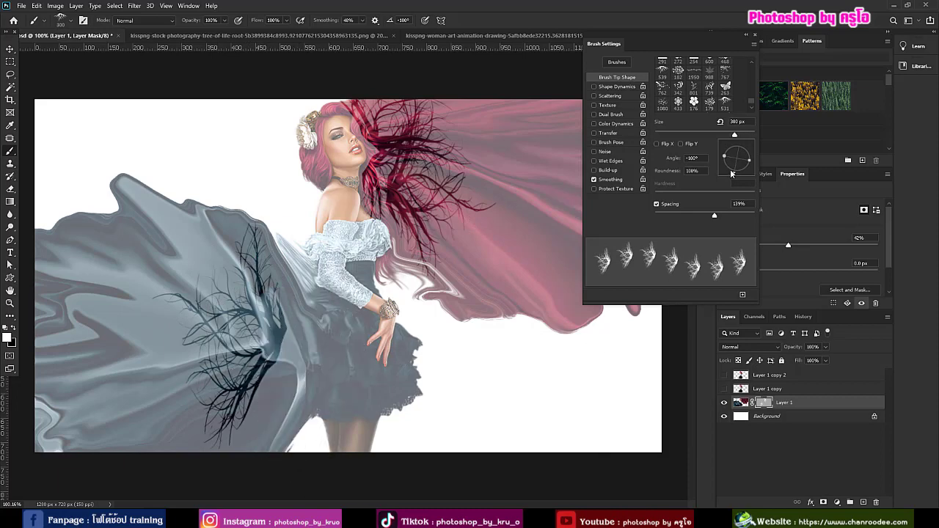
{"action": "mouse_move", "coordinate": [734, 174]}
{"action": "left_mouse_down"}
{"action": "mouse_move", "coordinate": [745, 170]}
{"action": "mouse_move", "coordinate": [727, 168]}
{"action": "mouse_move", "coordinate": [736, 174]}
{"action": "left_mouse_up"}
{"action": "key", "text": "bracketleft"}
{"action": "left_click", "coordinate": [280, 326]}
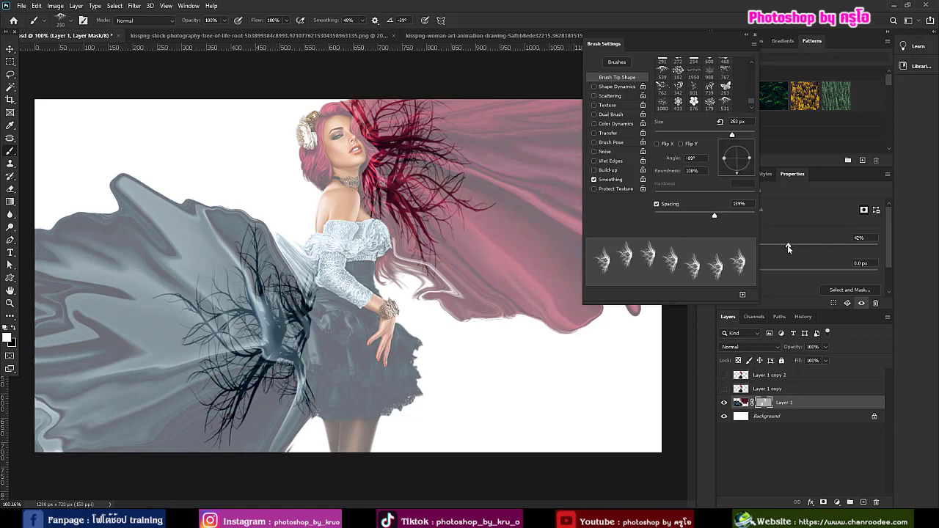
Raise the mask density to 56% and choose the tree1 branch brush at 300 px with 129% spacing.
{"action": "left_click_drag", "start_coordinate": [787, 247], "coordinate": [813, 249]}
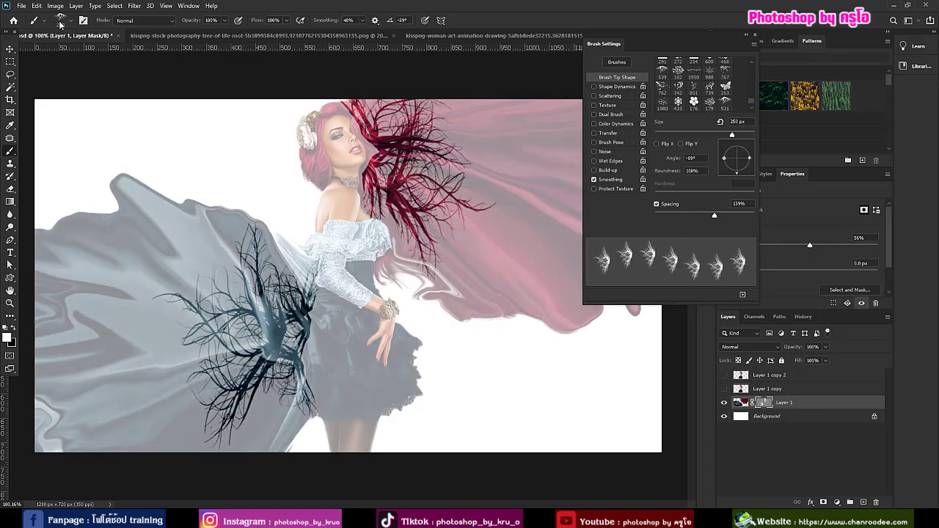
{"action": "left_click", "coordinate": [709, 104]}
{"action": "left_click_drag", "start_coordinate": [658, 216], "coordinate": [711, 217]}
{"action": "key", "text": "bracketright"}
{"action": "key", "text": "bracketright"}
{"action": "key", "text": "bracketright"}
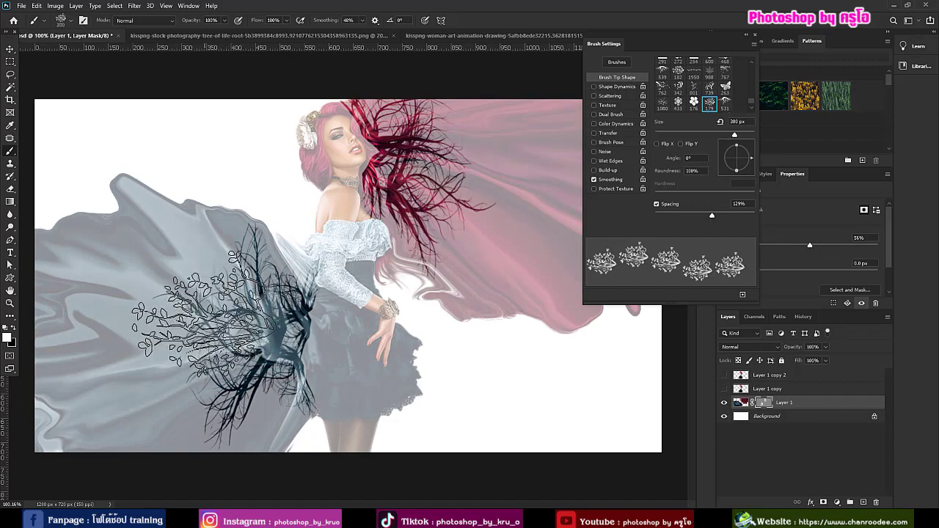
Stamp leafy branches onto the root ends beside the skirt and hair, varying the tip's size and angle, ending at 250 px and 153°.
{"action": "left_click", "coordinate": [205, 313]}
{"action": "mouse_move", "coordinate": [751, 157]}
{"action": "left_mouse_down"}
{"action": "mouse_move", "coordinate": [721, 162]}
{"action": "mouse_move", "coordinate": [726, 152]}
{"action": "left_mouse_up"}
{"action": "key", "text": "bracketleft"}
{"action": "key", "text": "bracketleft"}
{"action": "key", "text": "bracketleft"}
{"action": "left_click", "coordinate": [215, 404]}
{"action": "key", "text": "bracketright"}
{"action": "key", "text": "bracketright"}
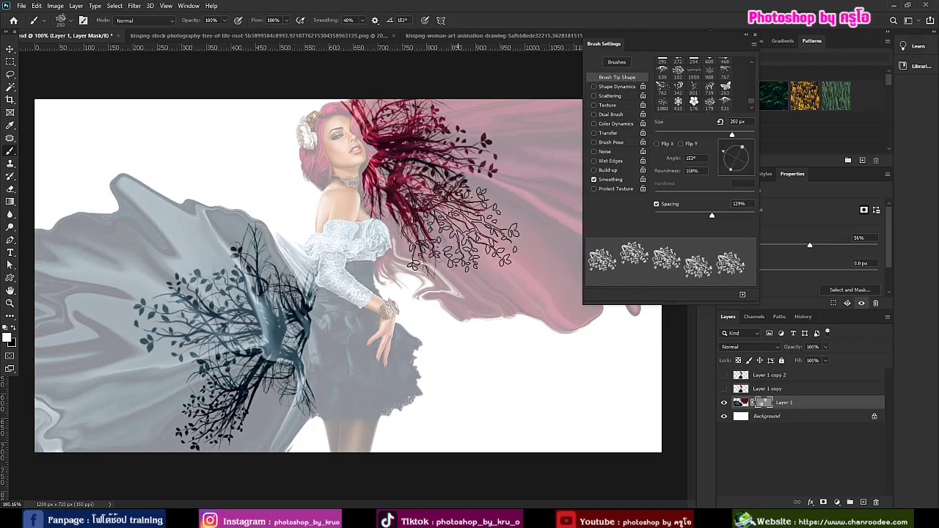
Collapse the brush settings, restore the mask density to 100%, and show both hidden copies of Layer 1.
{"action": "left_click", "coordinate": [744, 37]}
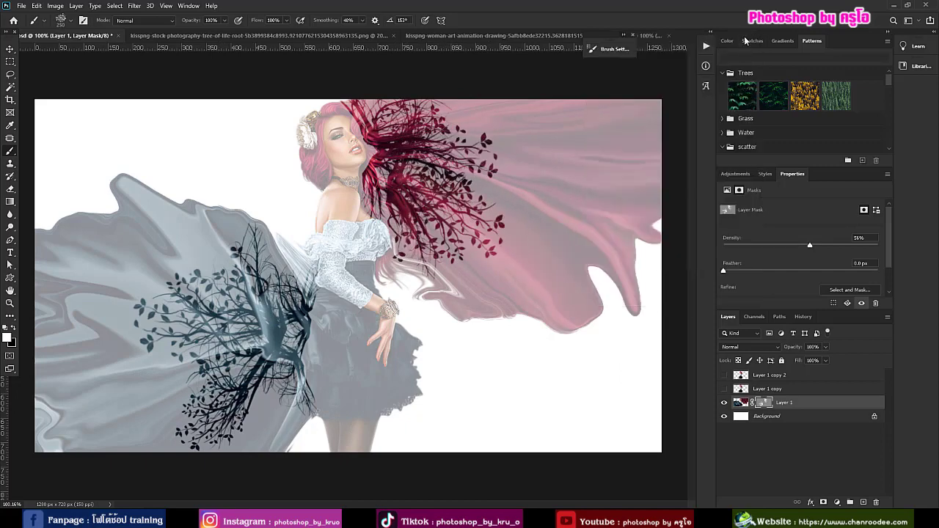
{"action": "left_click_drag", "start_coordinate": [829, 248], "coordinate": [886, 245]}
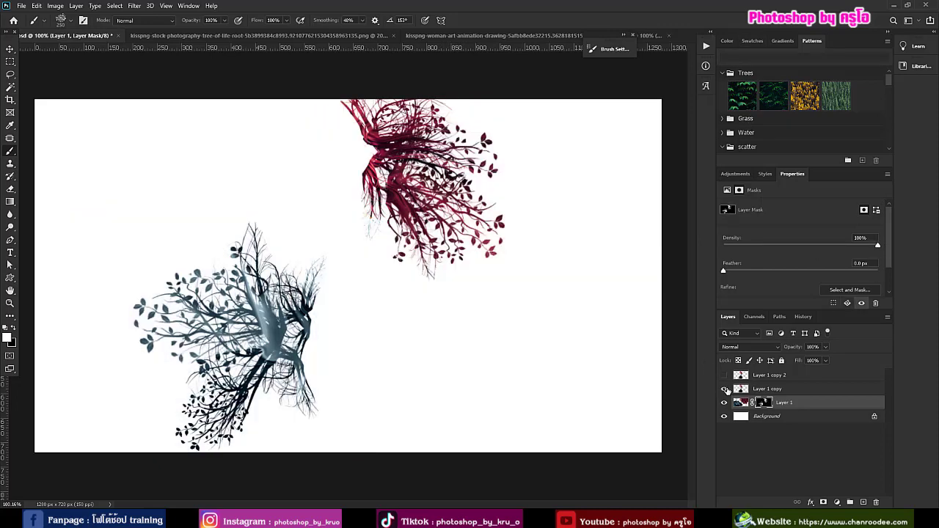
{"action": "left_click", "coordinate": [725, 389]}
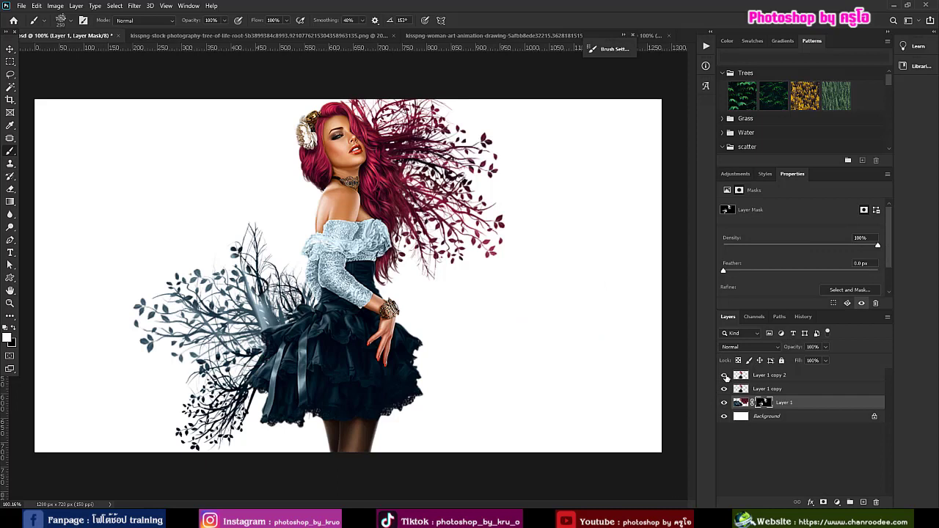
Liquify Layer 1 copy 2 with brush sizes 30 and 40, smearing the face, hair, shoulder and sleeve out behind her back.
{"action": "left_click", "coordinate": [767, 377]}
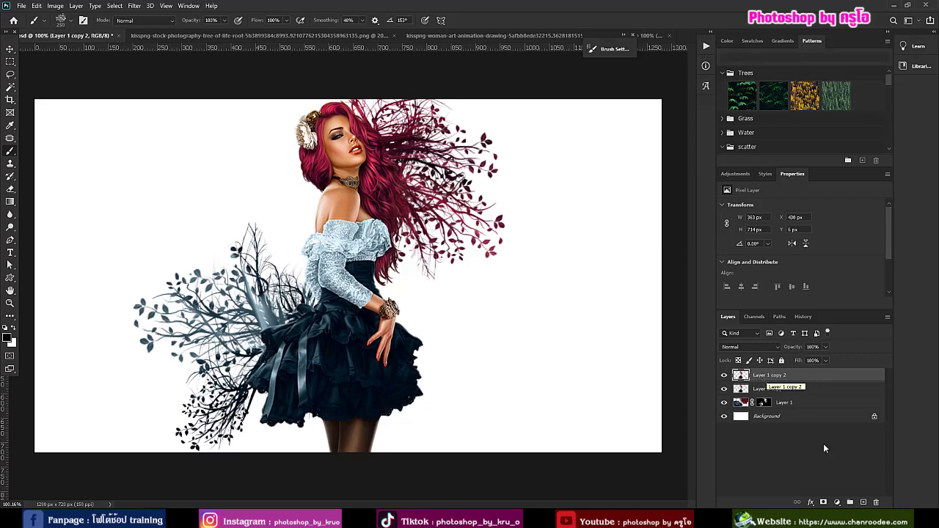
{"action": "left_click", "coordinate": [137, 10]}
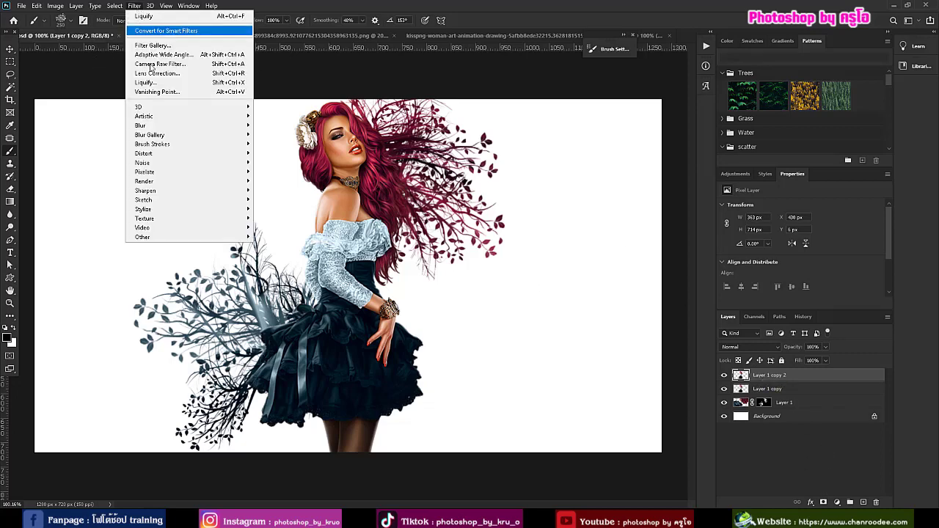
{"action": "left_click", "coordinate": [152, 86]}
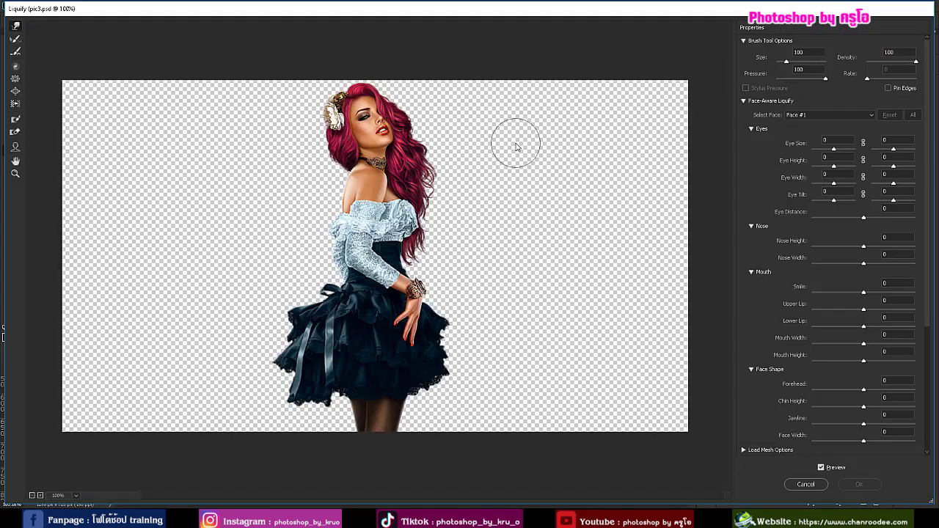
{"action": "key", "text": "bracketleft"}
{"action": "key", "text": "bracketleft"}
{"action": "key", "text": "bracketleft"}
{"action": "key", "text": "bracketleft"}
{"action": "key", "text": "bracketleft"}
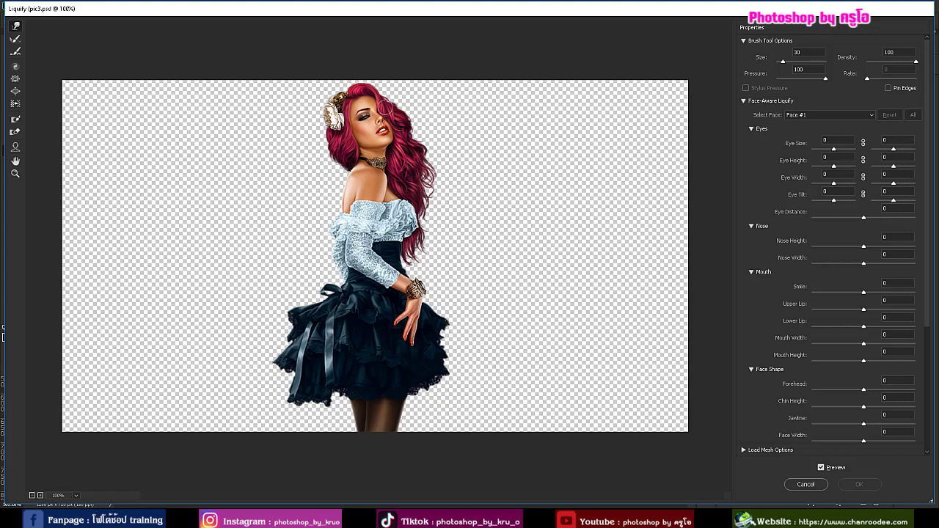
{"action": "mouse_move", "coordinate": [386, 107]}
{"action": "left_mouse_down"}
{"action": "mouse_move", "coordinate": [308, 110]}
{"action": "mouse_move", "coordinate": [286, 131]}
{"action": "mouse_move", "coordinate": [374, 123]}
{"action": "mouse_move", "coordinate": [330, 121]}
{"action": "mouse_move", "coordinate": [279, 136]}
{"action": "mouse_move", "coordinate": [323, 144]}
{"action": "mouse_move", "coordinate": [344, 135]}
{"action": "mouse_move", "coordinate": [286, 157]}
{"action": "mouse_move", "coordinate": [375, 182]}
{"action": "mouse_move", "coordinate": [330, 220]}
{"action": "mouse_move", "coordinate": [315, 213]}
{"action": "mouse_move", "coordinate": [381, 182]}
{"action": "mouse_move", "coordinate": [301, 209]}
{"action": "mouse_move", "coordinate": [378, 279]}
{"action": "mouse_move", "coordinate": [341, 323]}
{"action": "mouse_move", "coordinate": [356, 308]}
{"action": "mouse_move", "coordinate": [344, 290]}
{"action": "mouse_move", "coordinate": [326, 326]}
{"action": "mouse_move", "coordinate": [308, 297]}
{"action": "mouse_move", "coordinate": [290, 322]}
{"action": "mouse_move", "coordinate": [316, 330]}
{"action": "mouse_move", "coordinate": [282, 334]}
{"action": "left_mouse_up"}
{"action": "key", "text": "bracketright"}
{"action": "key", "text": "bracketright"}
{"action": "key", "text": "bracketright"}
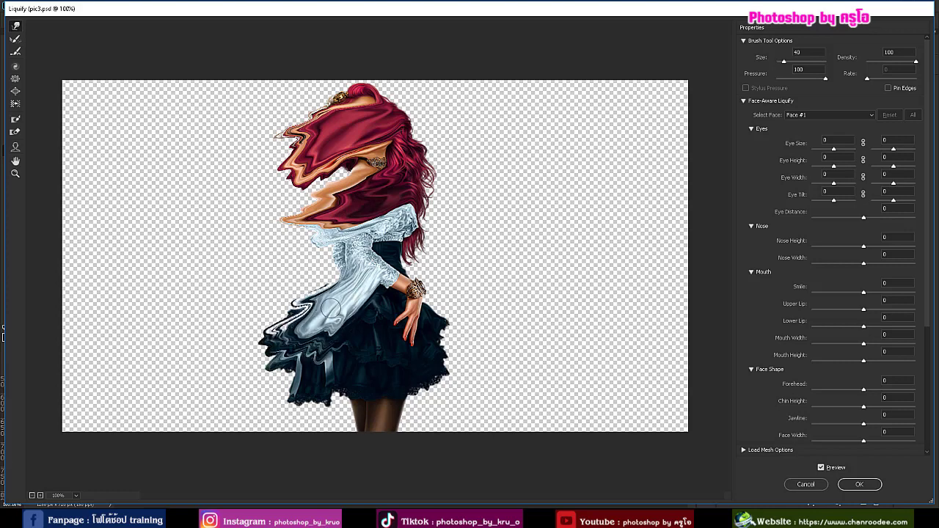
{"action": "mouse_move", "coordinate": [332, 309]}
{"action": "left_mouse_down"}
{"action": "mouse_move", "coordinate": [292, 319]}
{"action": "mouse_move", "coordinate": [264, 312]}
{"action": "mouse_move", "coordinate": [311, 298]}
{"action": "left_mouse_up"}
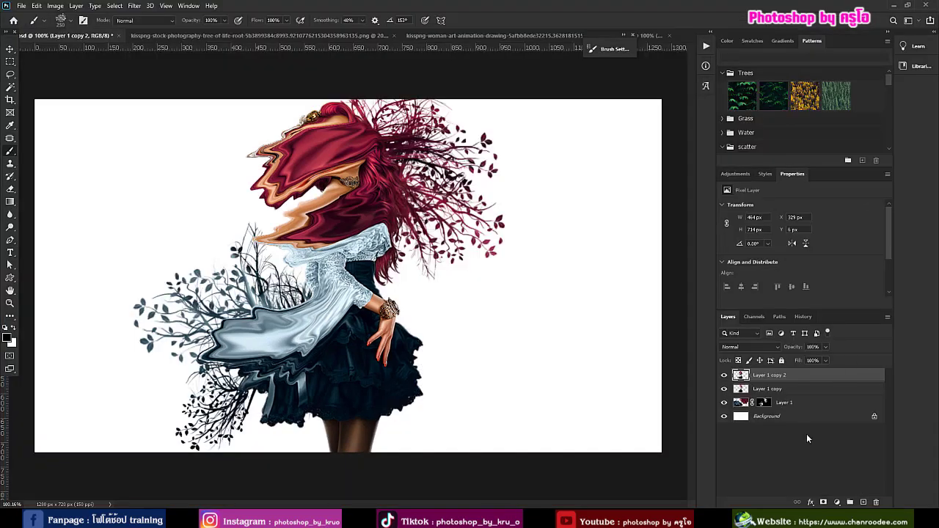
Add a layer mask to Layer 1 copy 2, fill it with black, and lower the mask density to 52%.
{"action": "left_click", "coordinate": [823, 502]}
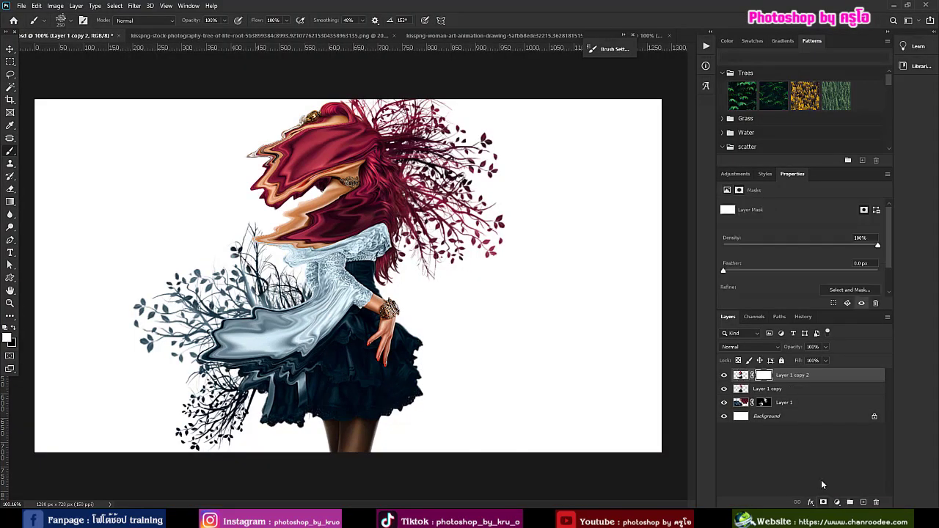
{"action": "key", "text": "x"}
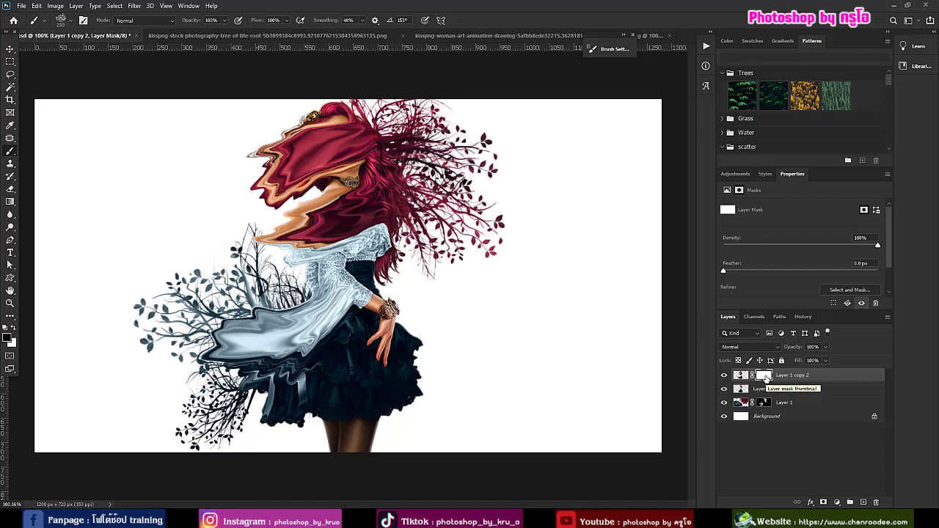
{"action": "key", "text": "alt+BackSpace"}
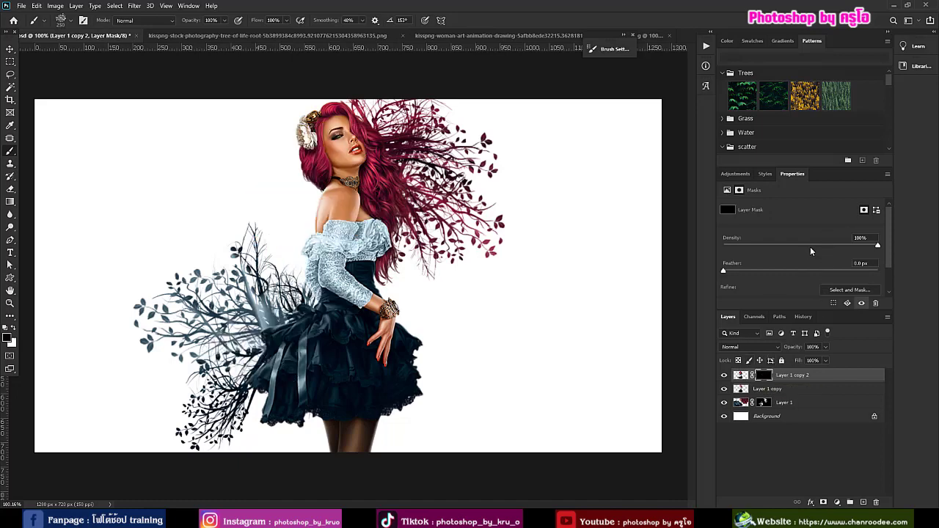
{"action": "mouse_move", "coordinate": [809, 246]}
{"action": "left_mouse_down"}
{"action": "mouse_move", "coordinate": [823, 247]}
{"action": "mouse_move", "coordinate": [804, 243]}
{"action": "left_mouse_up"}
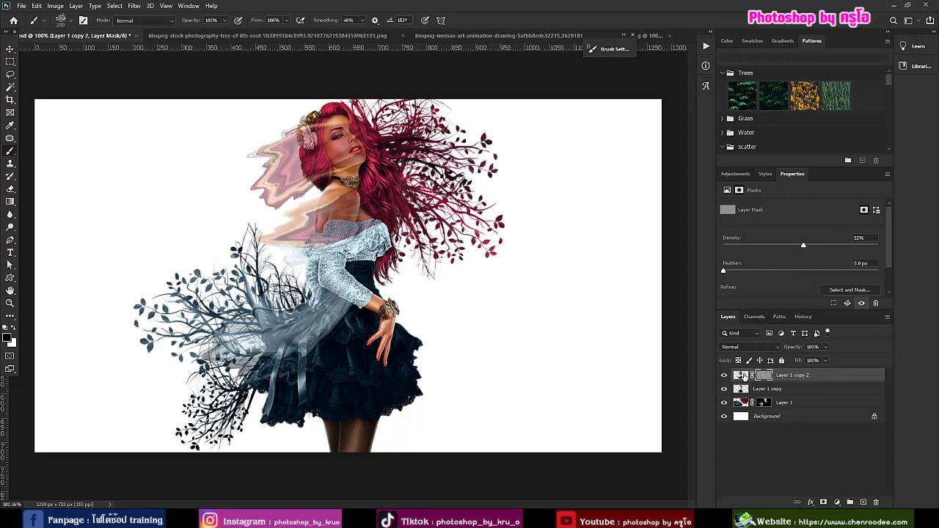
Make white the foreground colour and choose the 531 px branch brush with 157% spacing and a -59° angle.
{"action": "key", "text": "x"}
{"action": "left_click", "coordinate": [83, 20]}
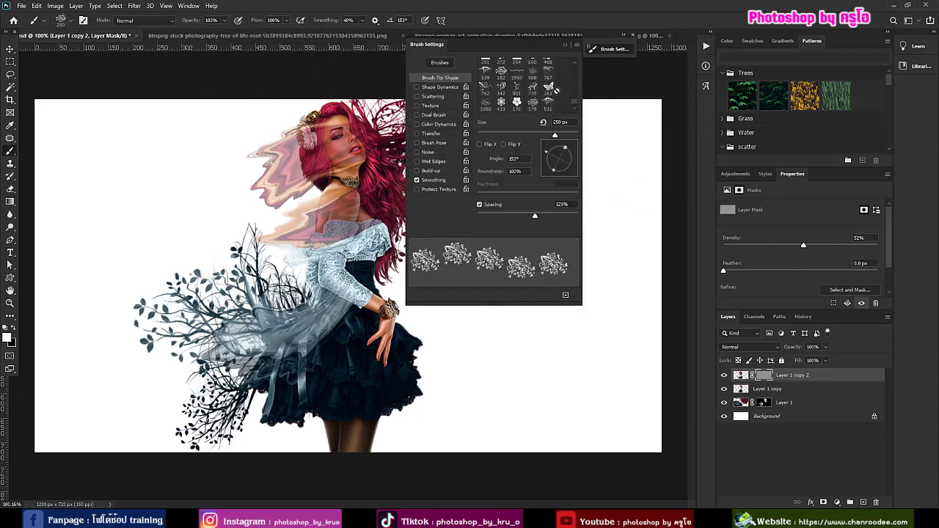
{"action": "left_click_drag", "start_coordinate": [498, 49], "coordinate": [651, 64]}
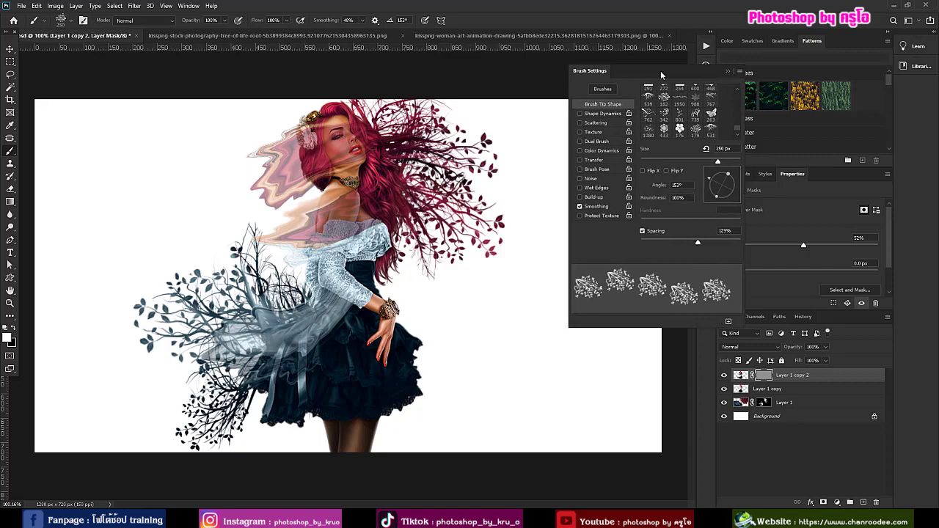
{"action": "left_click", "coordinate": [700, 117]}
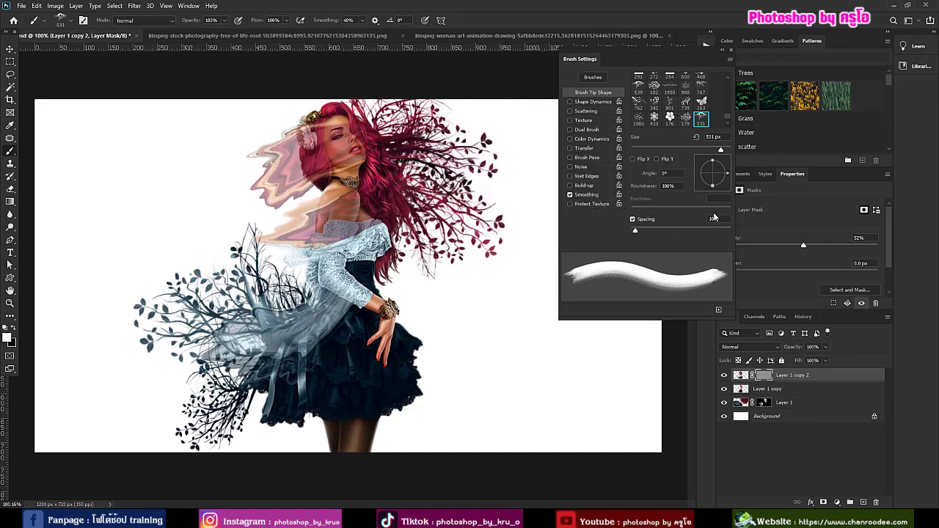
{"action": "left_click_drag", "start_coordinate": [634, 232], "coordinate": [694, 230]}
{"action": "left_click_drag", "start_coordinate": [728, 176], "coordinate": [718, 182]}
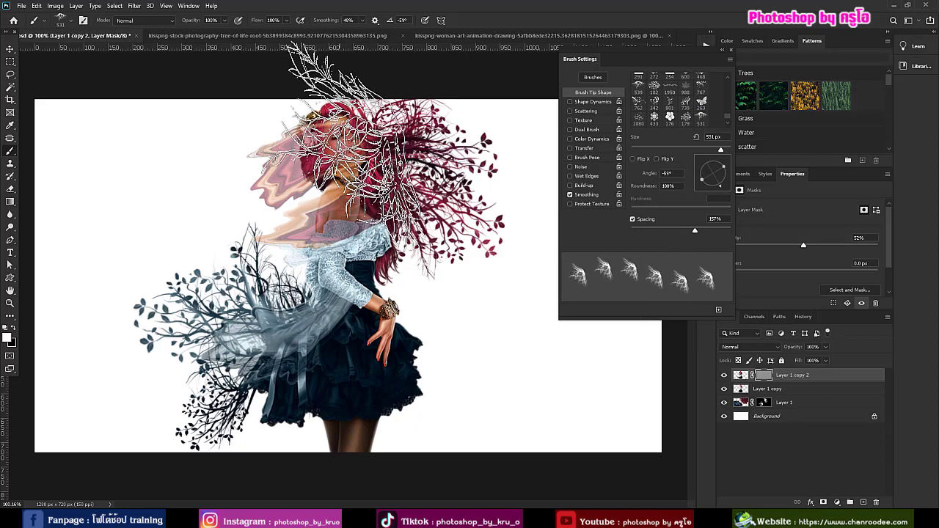
Stamp branches on the mask over the face, sleeve and skirt with the tip reduced to 200 px, changing its angle between stamps.
{"action": "key", "text": "bracketleft"}
{"action": "key", "text": "bracketleft"}
{"action": "key", "text": "bracketleft"}
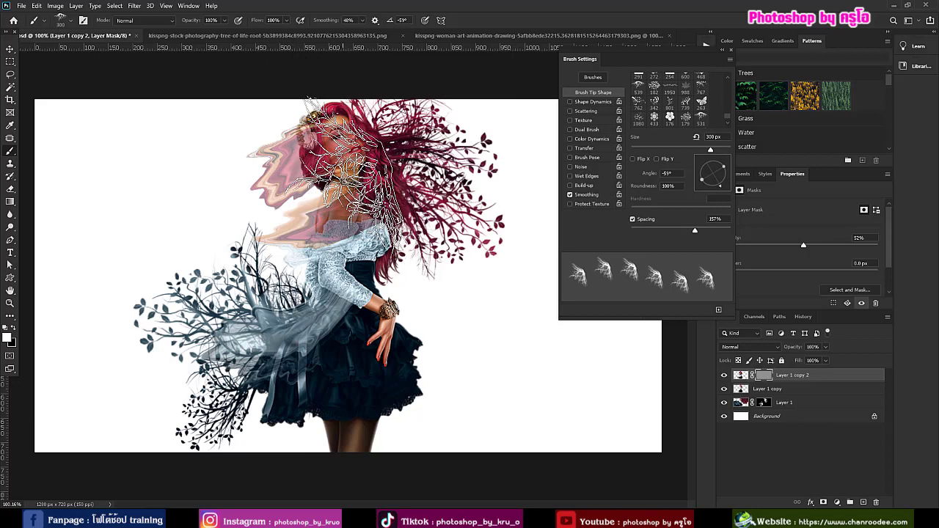
{"action": "key", "text": "bracketleft"}
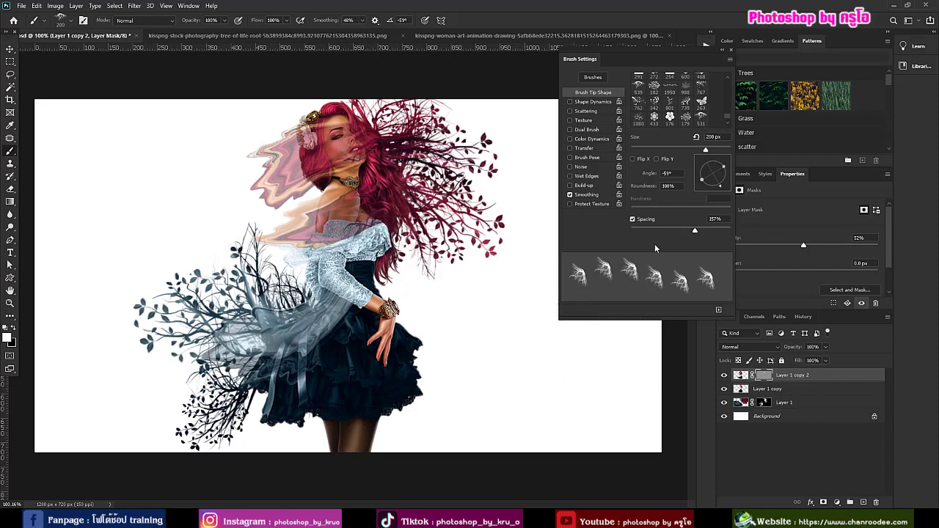
{"action": "left_click_drag", "start_coordinate": [718, 181], "coordinate": [717, 168]}
{"action": "left_click", "coordinate": [324, 317]}
{"action": "left_click", "coordinate": [695, 182]}
{"action": "left_click", "coordinate": [281, 347]}
Stamp the 179 px leafy branch brush at 125 px and 131% spacing beside the hair and on the shoulder, then restore mask density to 100%.
{"action": "left_click", "coordinate": [685, 118]}
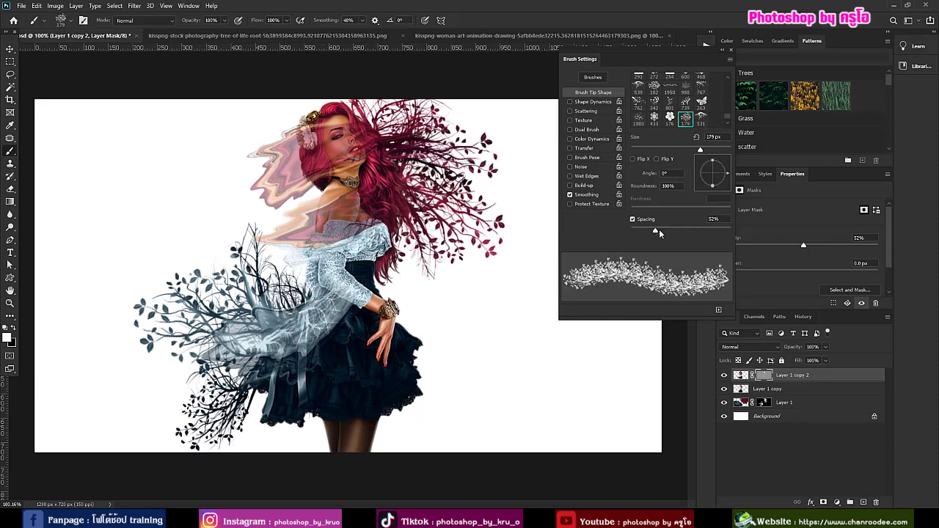
{"action": "left_click_drag", "start_coordinate": [659, 231], "coordinate": [688, 230]}
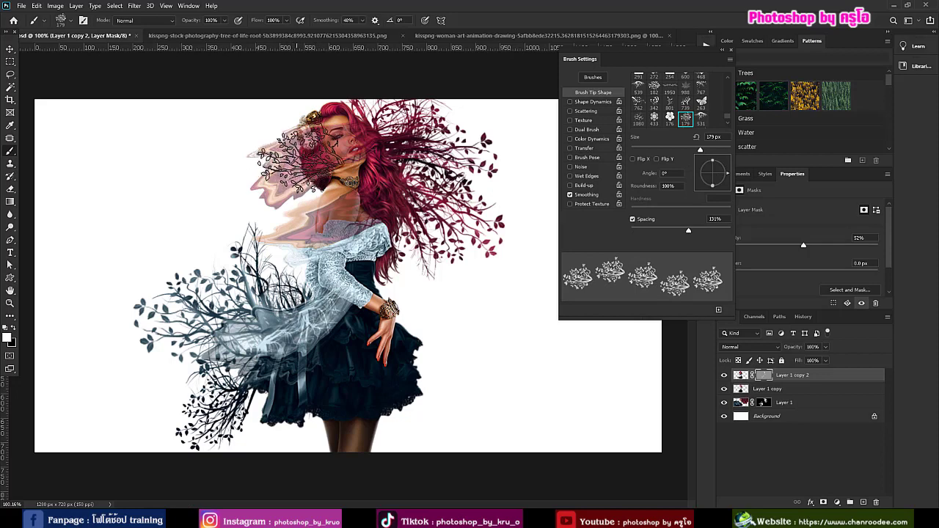
{"action": "key", "text": "bracketleft"}
{"action": "key", "text": "bracketleft"}
{"action": "key", "text": "bracketleft"}
{"action": "left_click", "coordinate": [337, 223]}
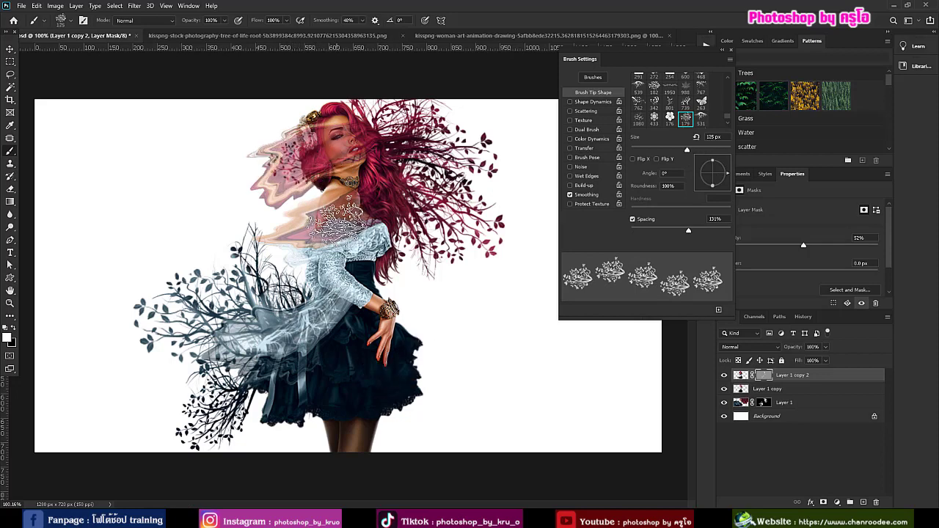
{"action": "left_click_drag", "start_coordinate": [726, 174], "coordinate": [698, 174]}
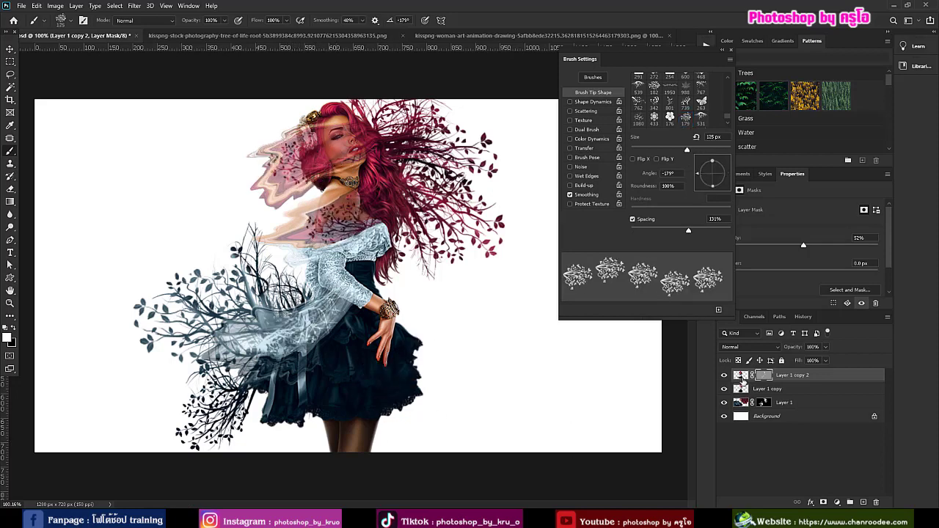
{"action": "left_click_drag", "start_coordinate": [805, 247], "coordinate": [877, 246]}
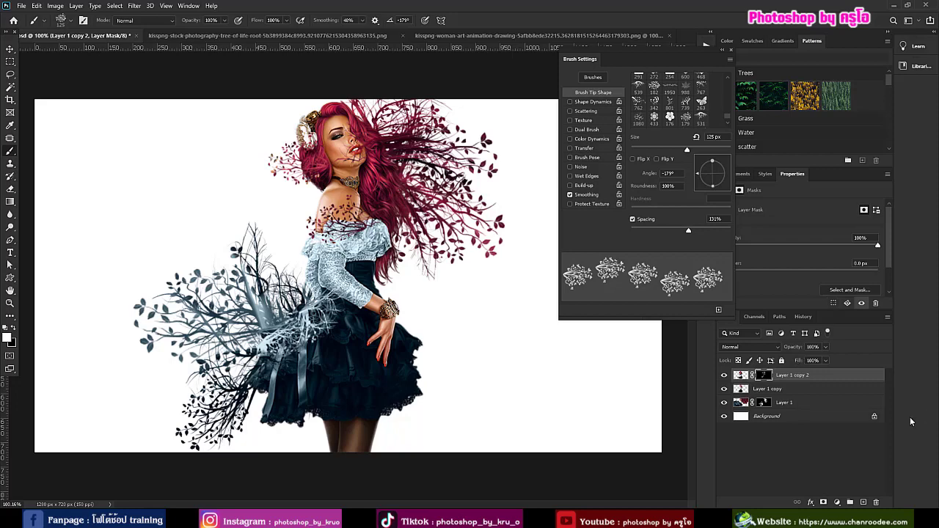
Add a linear gradient fill layer at 90° using the Purple_17 preset.
{"action": "left_click", "coordinate": [837, 503]}
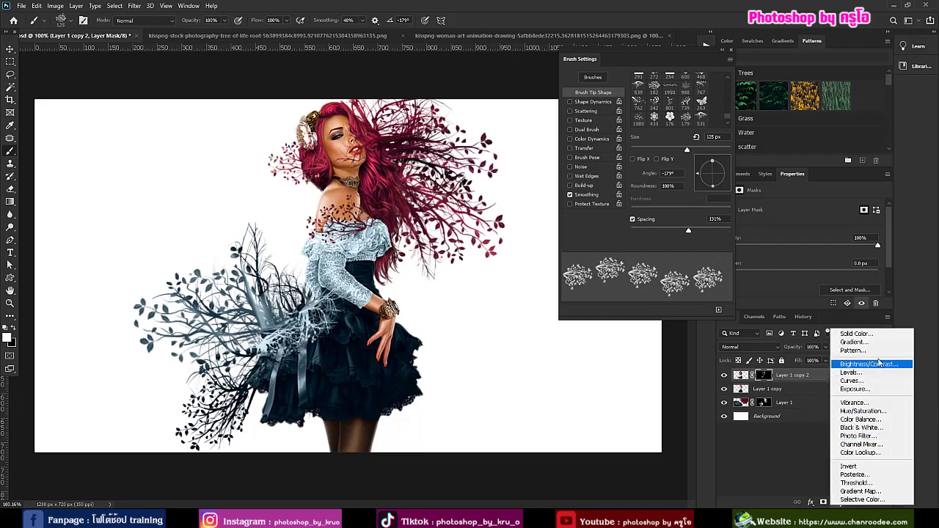
{"action": "left_click", "coordinate": [854, 342]}
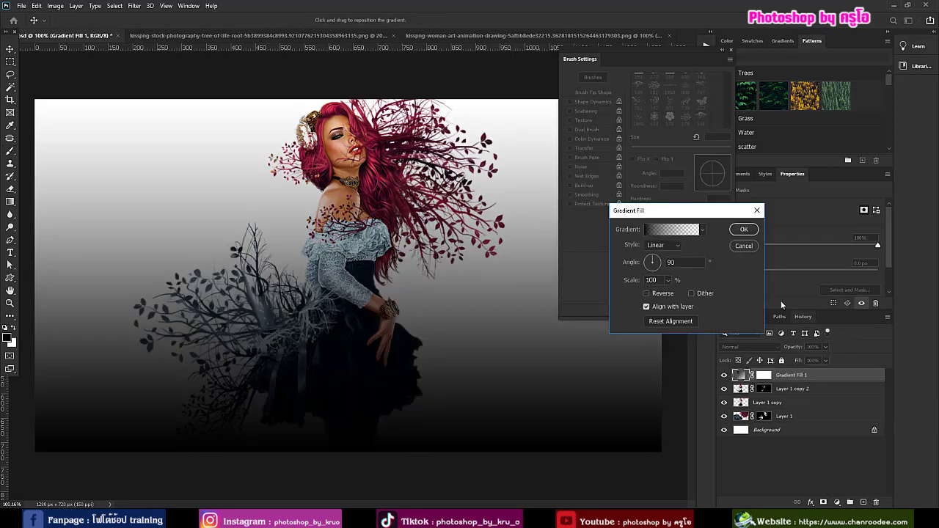
{"action": "left_click", "coordinate": [667, 232]}
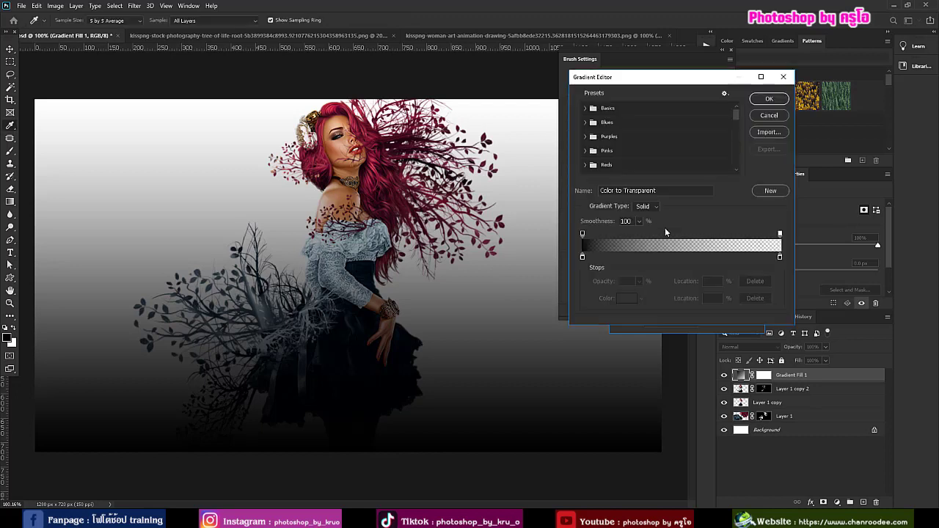
{"action": "left_click", "coordinate": [586, 136]}
{"action": "scroll", "coordinate": [625, 160], "scroll_direction": "down", "scroll_amount": 3}
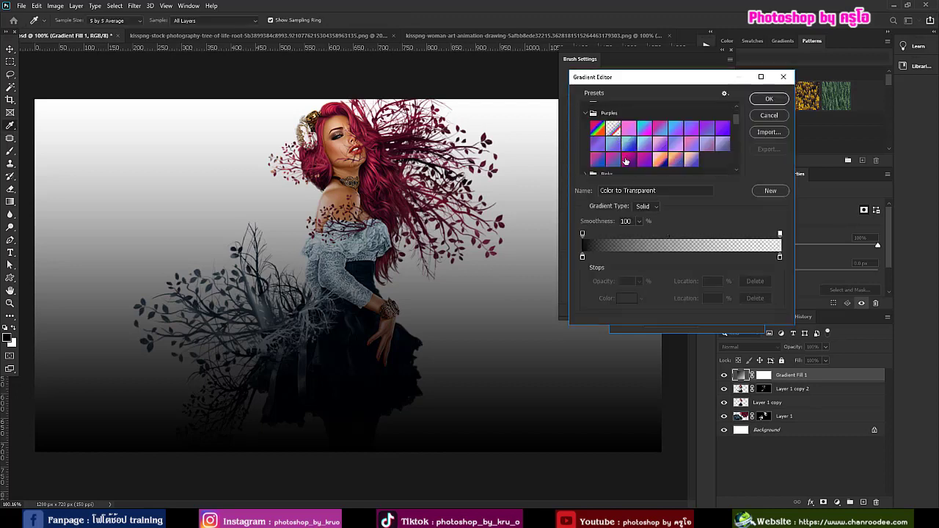
{"action": "left_click", "coordinate": [596, 137]}
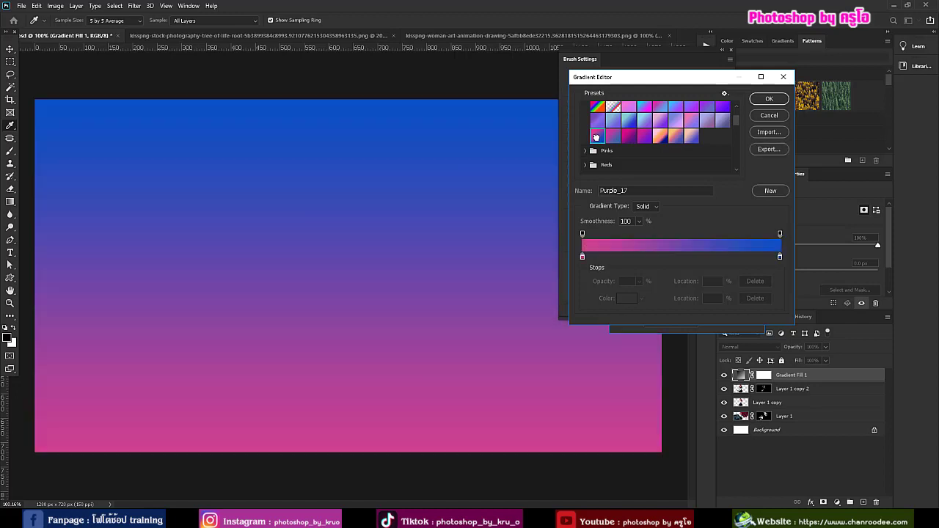
{"action": "left_click", "coordinate": [767, 101]}
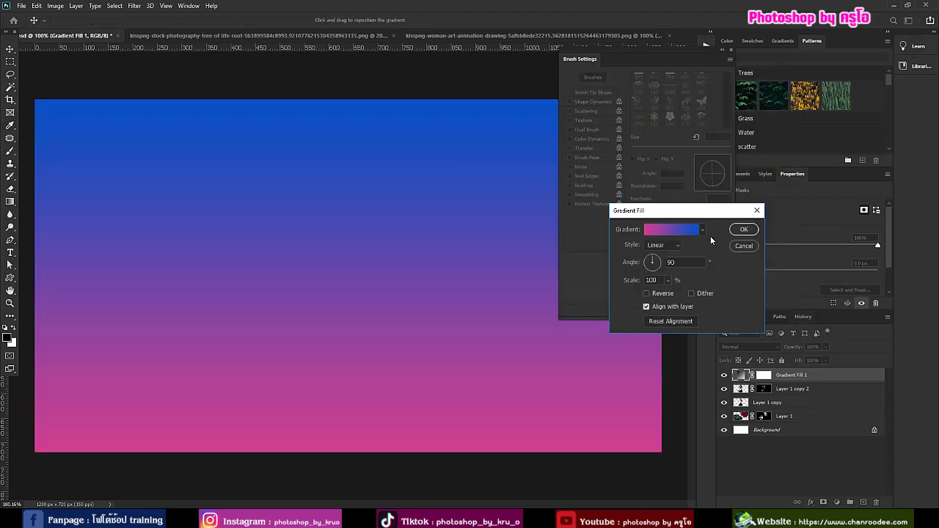
{"action": "left_click", "coordinate": [743, 229]}
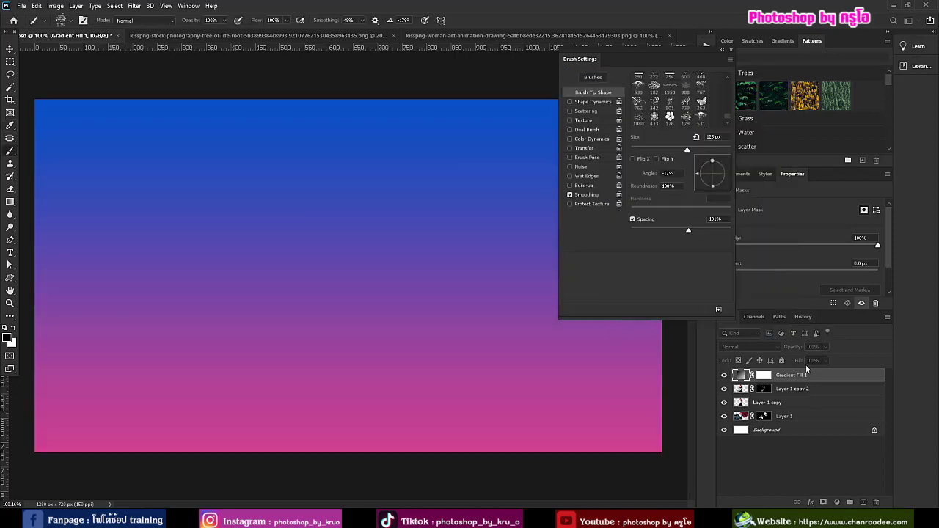
Move the gradient fill layer below Layer 1 and set its fill to 32%.
{"action": "left_click_drag", "start_coordinate": [813, 380], "coordinate": [802, 424]}
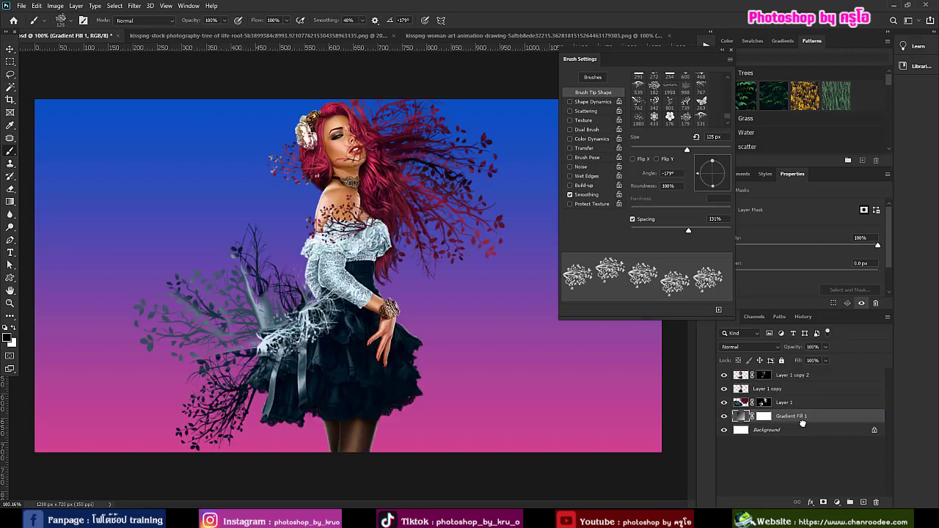
{"action": "left_click", "coordinate": [824, 360]}
{"action": "left_click", "coordinate": [794, 374]}
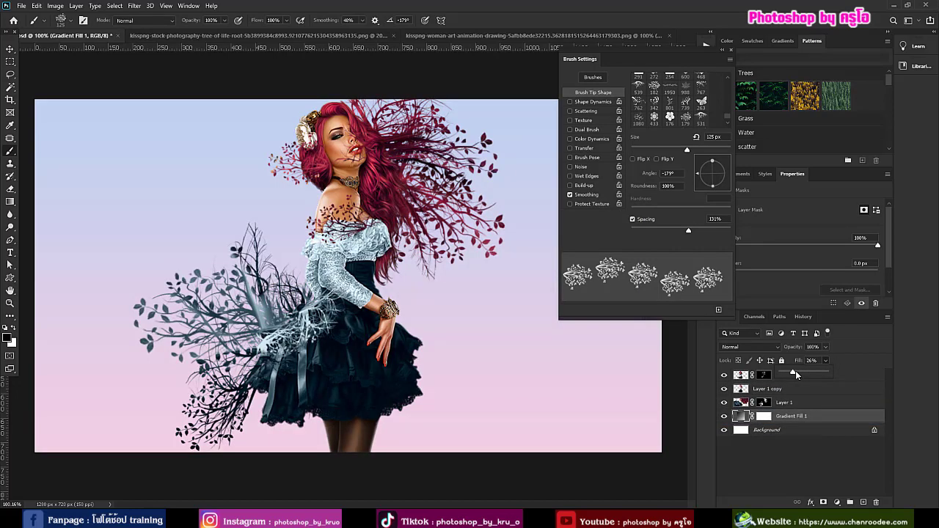
{"action": "left_click_drag", "start_coordinate": [793, 373], "coordinate": [795, 373]}
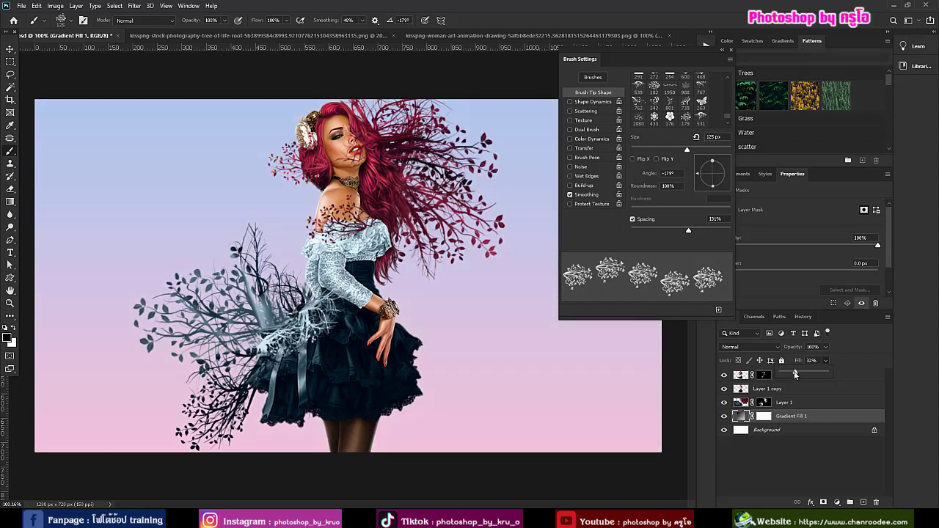
Add a Vibrance adjustment above Layer 1 copy 2 with vibrance +28 and saturation +15, collapsing the brush settings.
{"action": "left_click", "coordinate": [864, 374]}
{"action": "left_click", "coordinate": [864, 374]}
{"action": "left_click", "coordinate": [836, 504]}
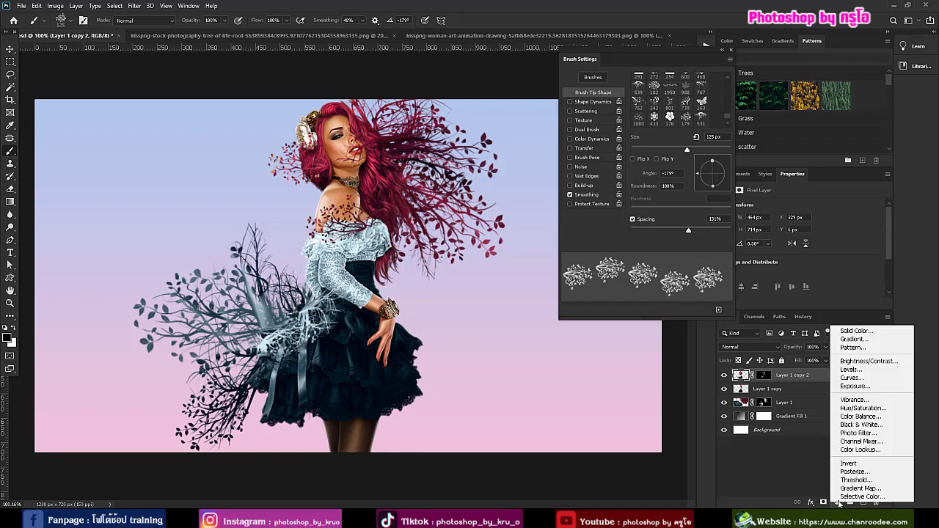
{"action": "left_click", "coordinate": [869, 407]}
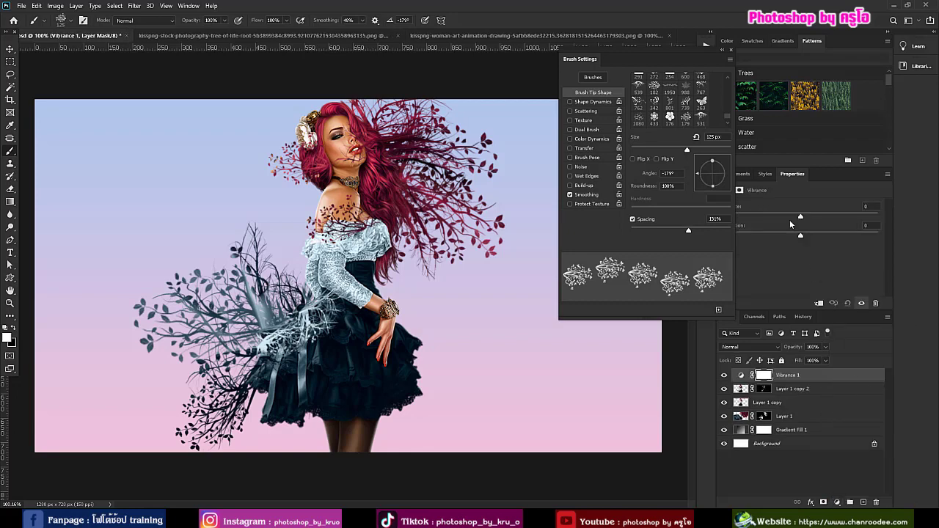
{"action": "left_click", "coordinate": [724, 51]}
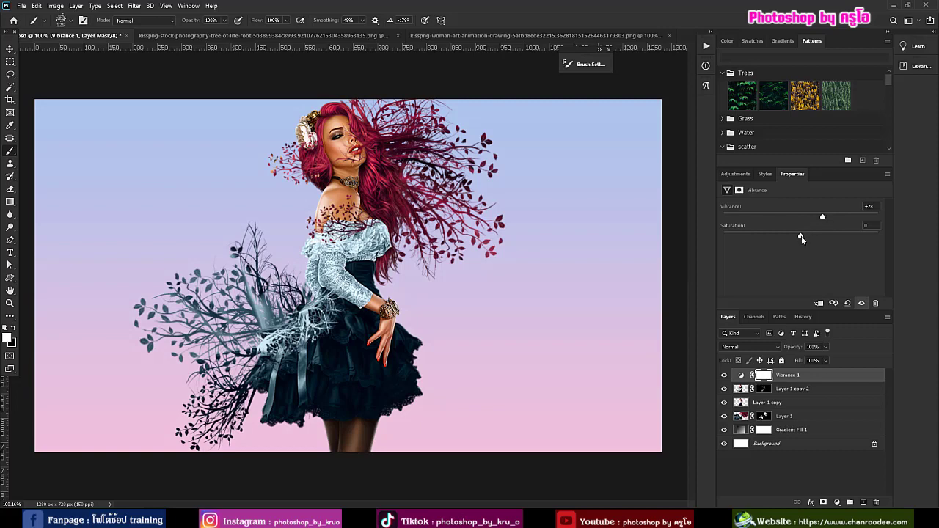
{"action": "left_click_drag", "start_coordinate": [800, 236], "coordinate": [811, 238]}
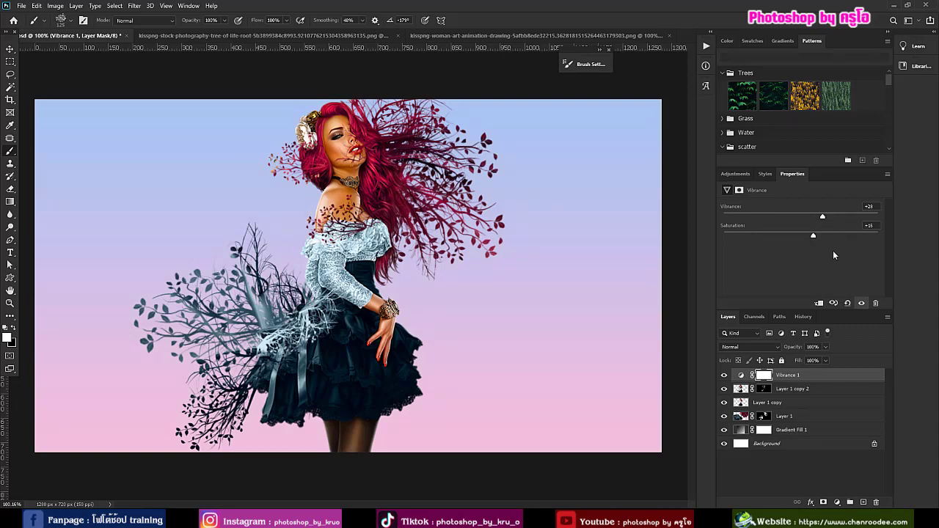